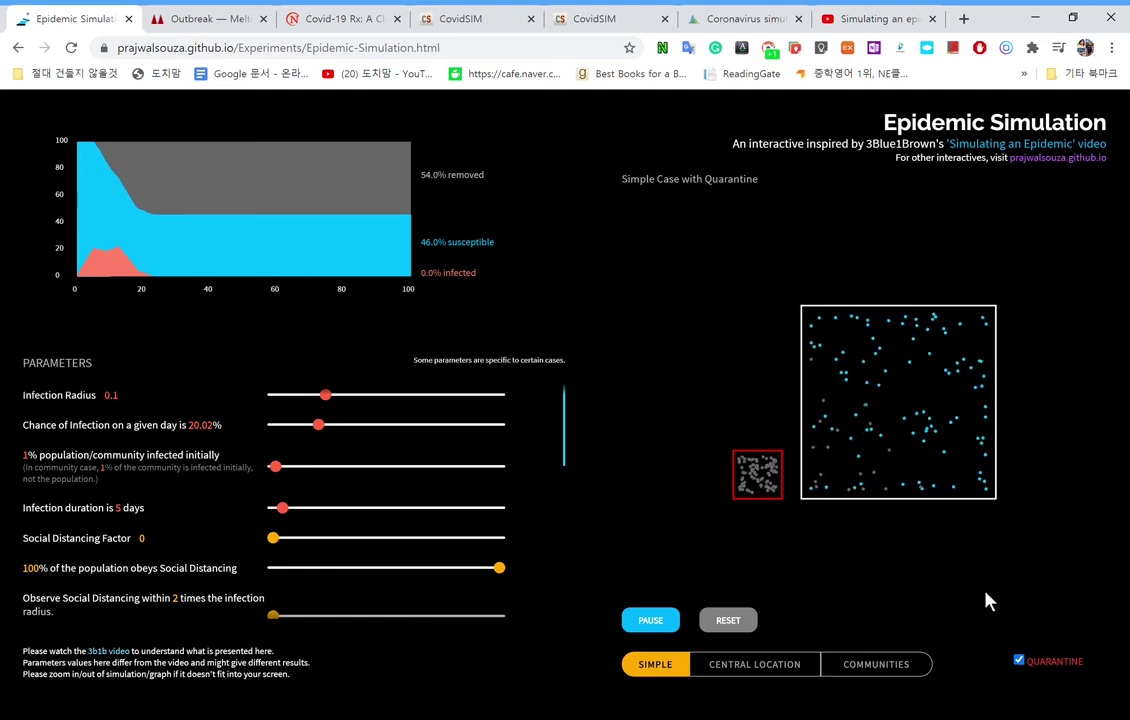
left_click(747, 25)
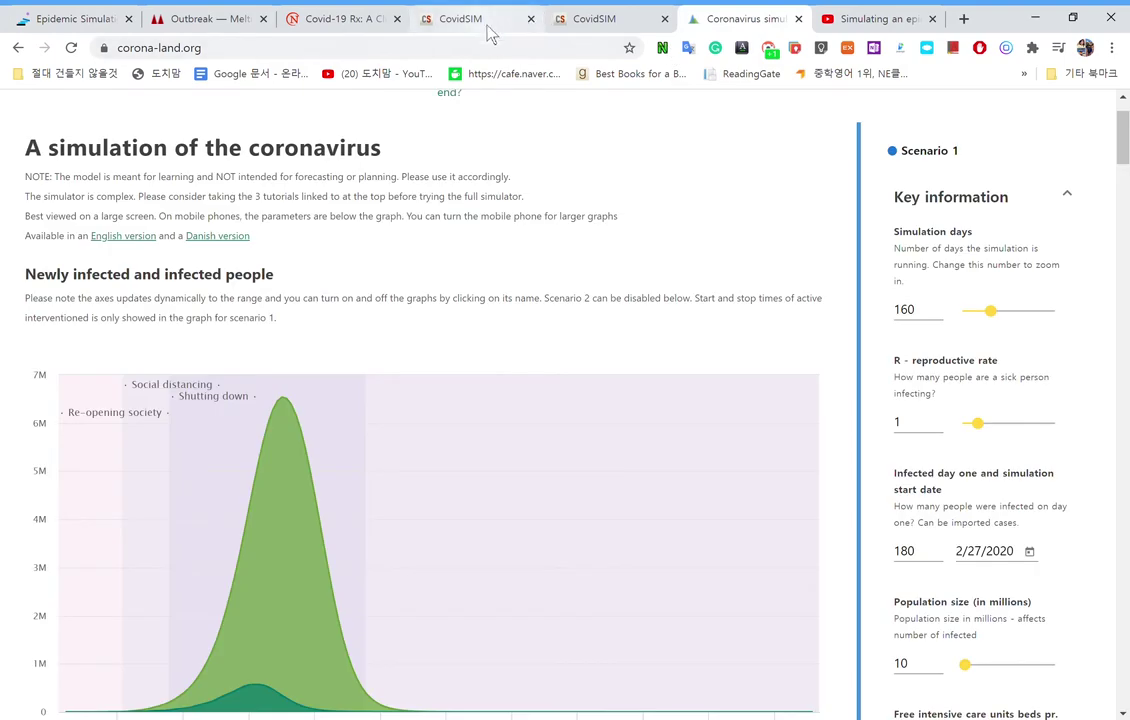
left_click(464, 22)
left_click(230, 22)
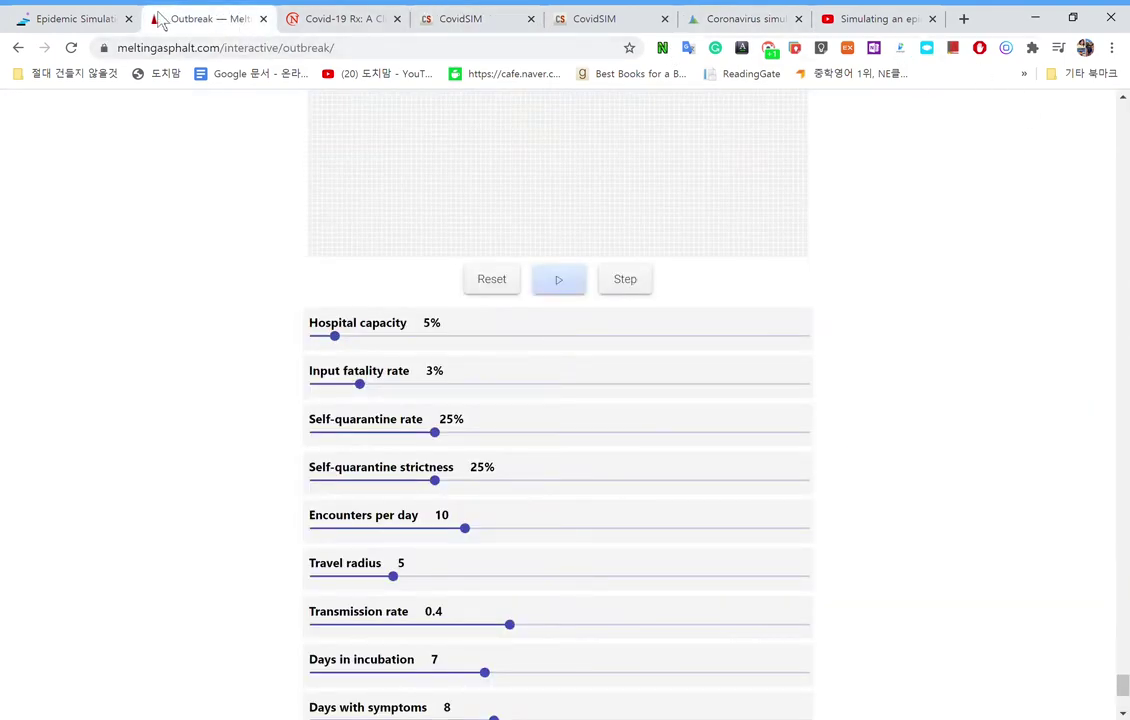
left_click(121, 26)
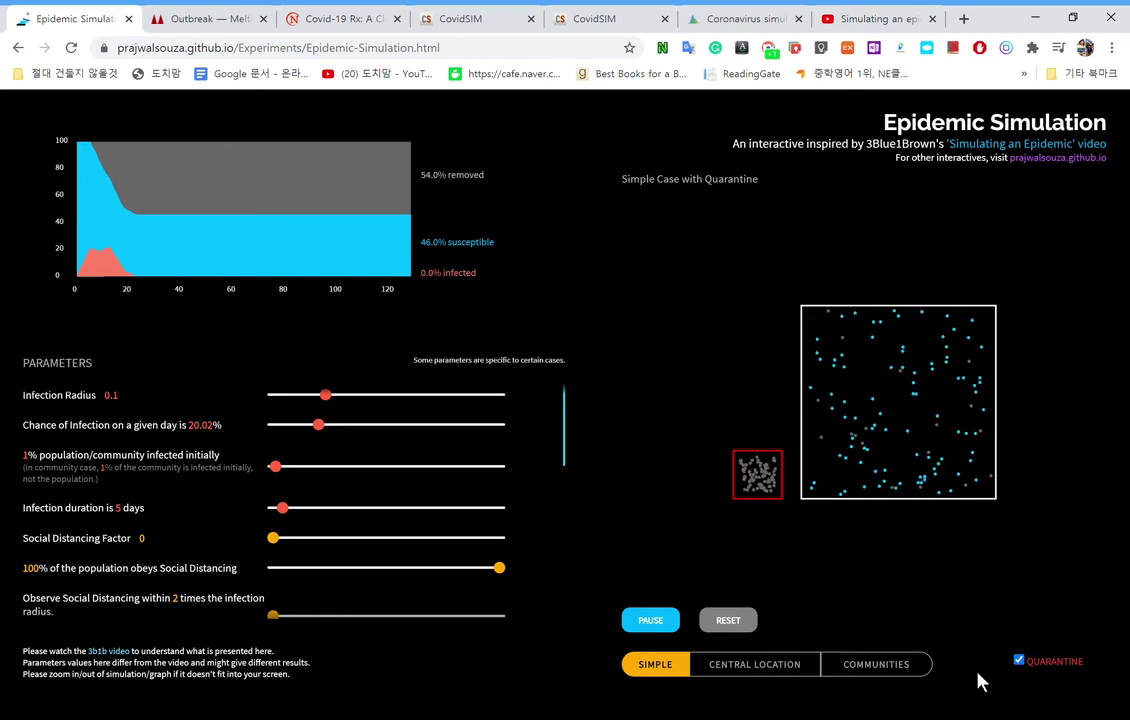
Step: Turn quarantine off and restart the simple case twice, reaching 57.0% removed by day 47
left_click(1030, 663)
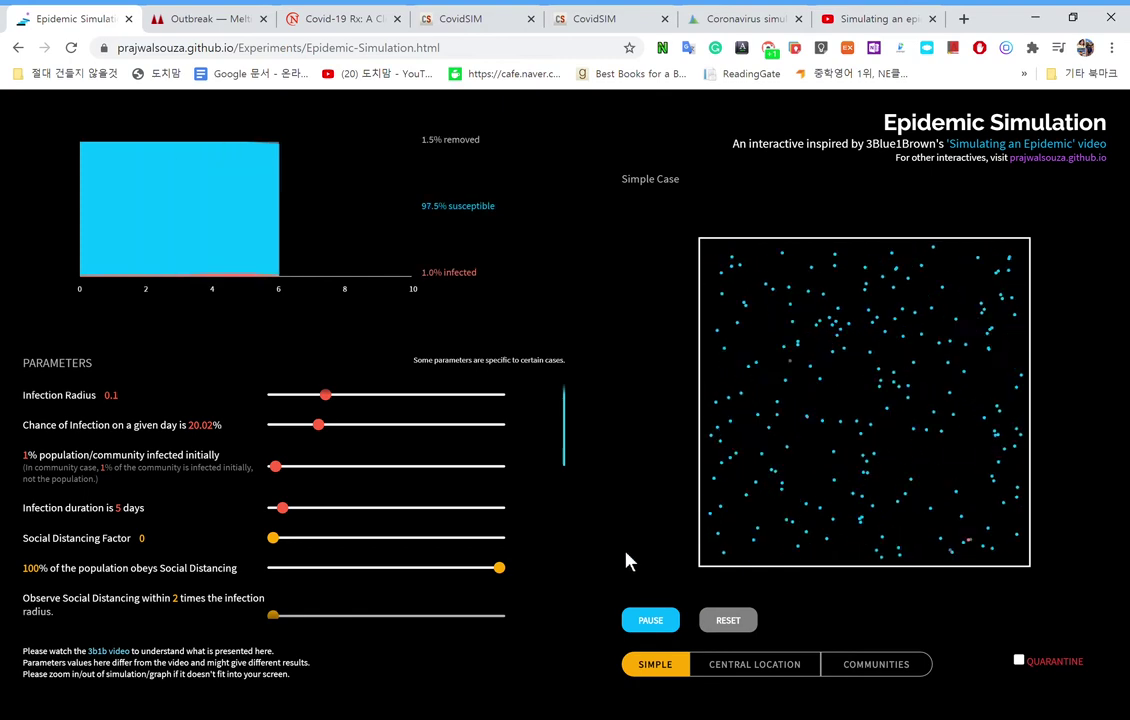
scroll(408, 570, "down", 5)
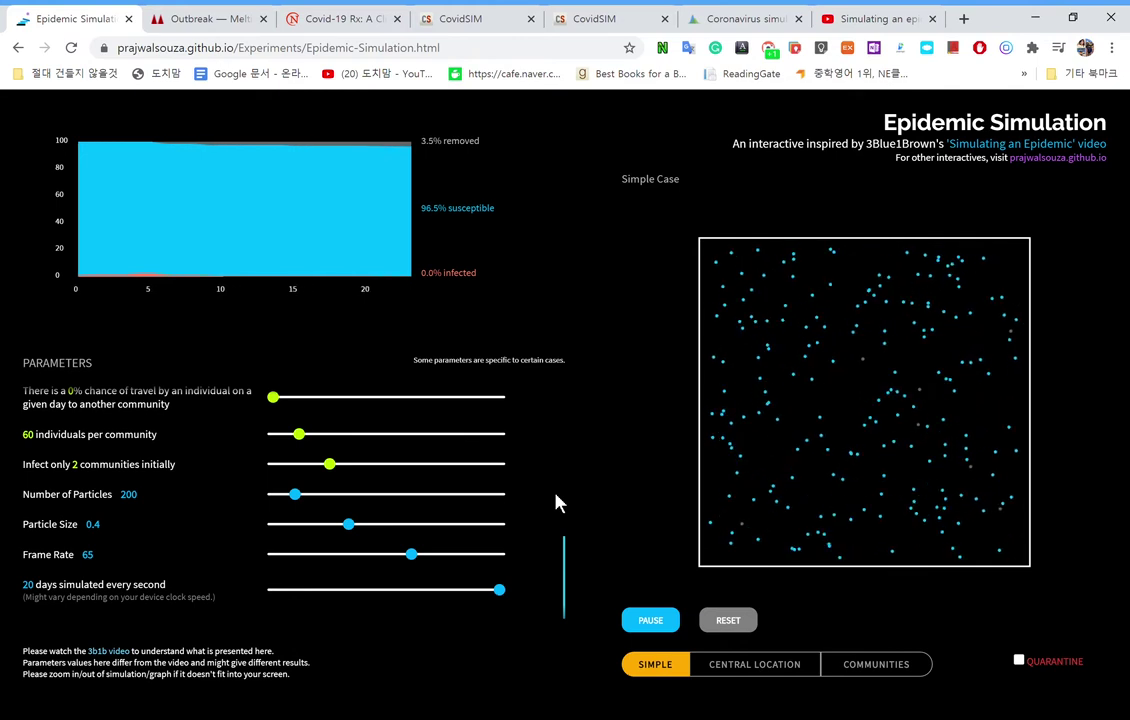
left_click(742, 621)
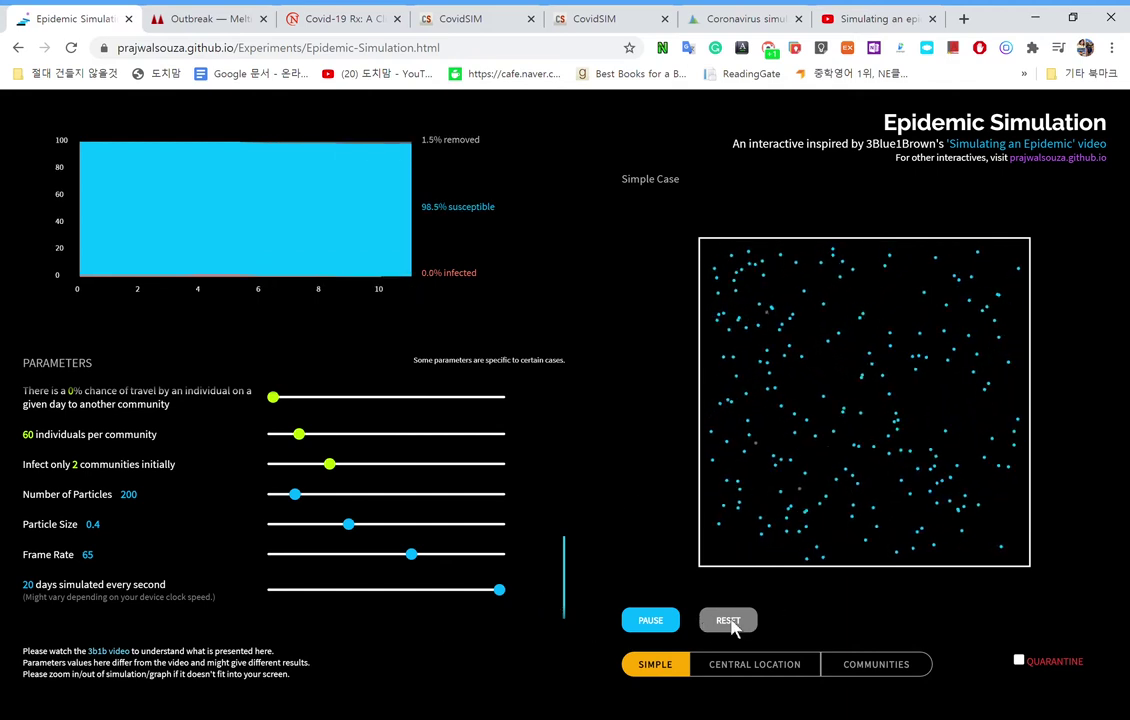
scroll(250, 558, "up", 5)
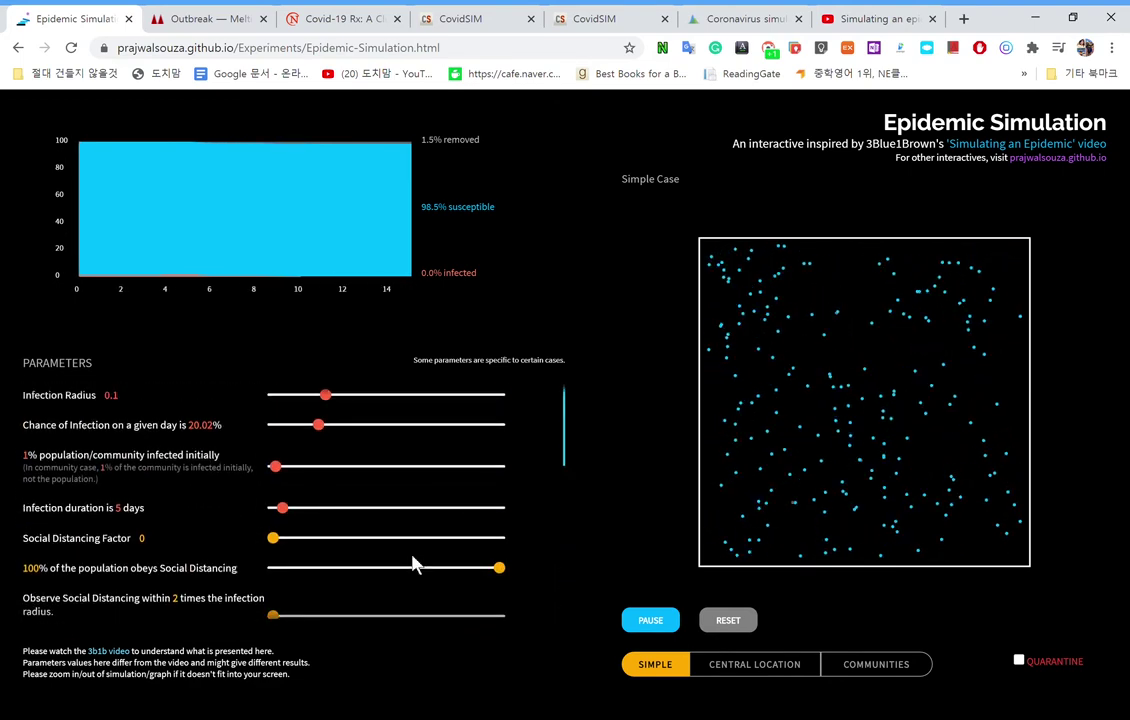
scroll(300, 547, "down", 6)
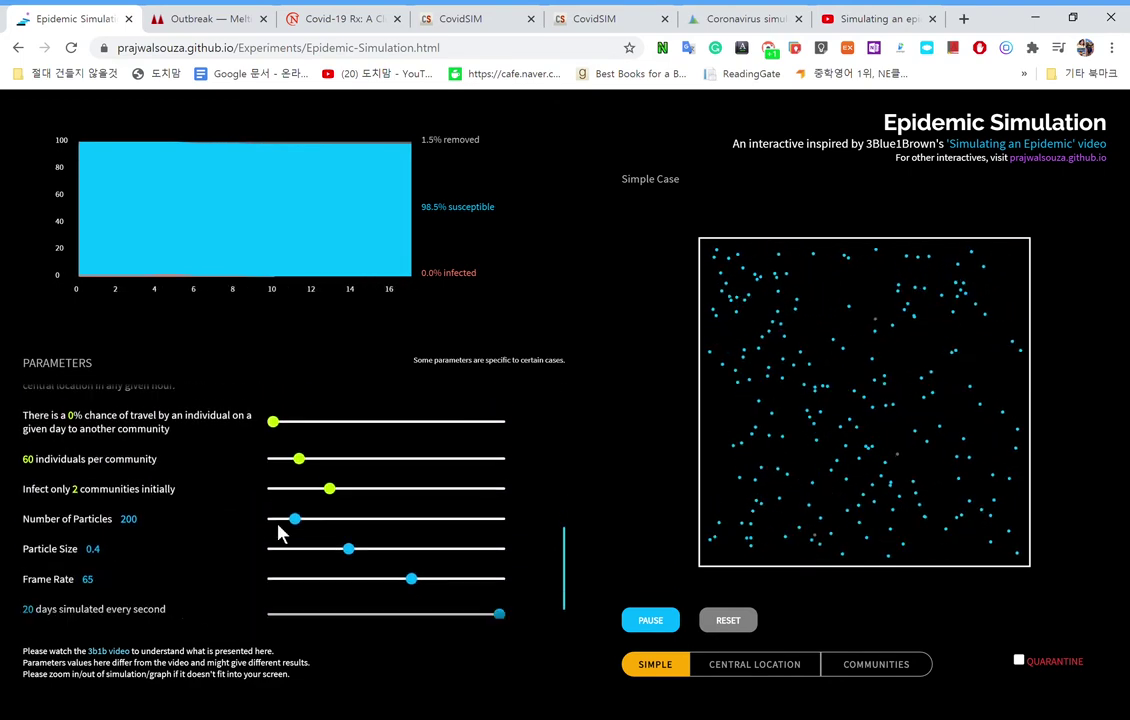
scroll(277, 530, "up", 3)
scroll(469, 494, "down", 4)
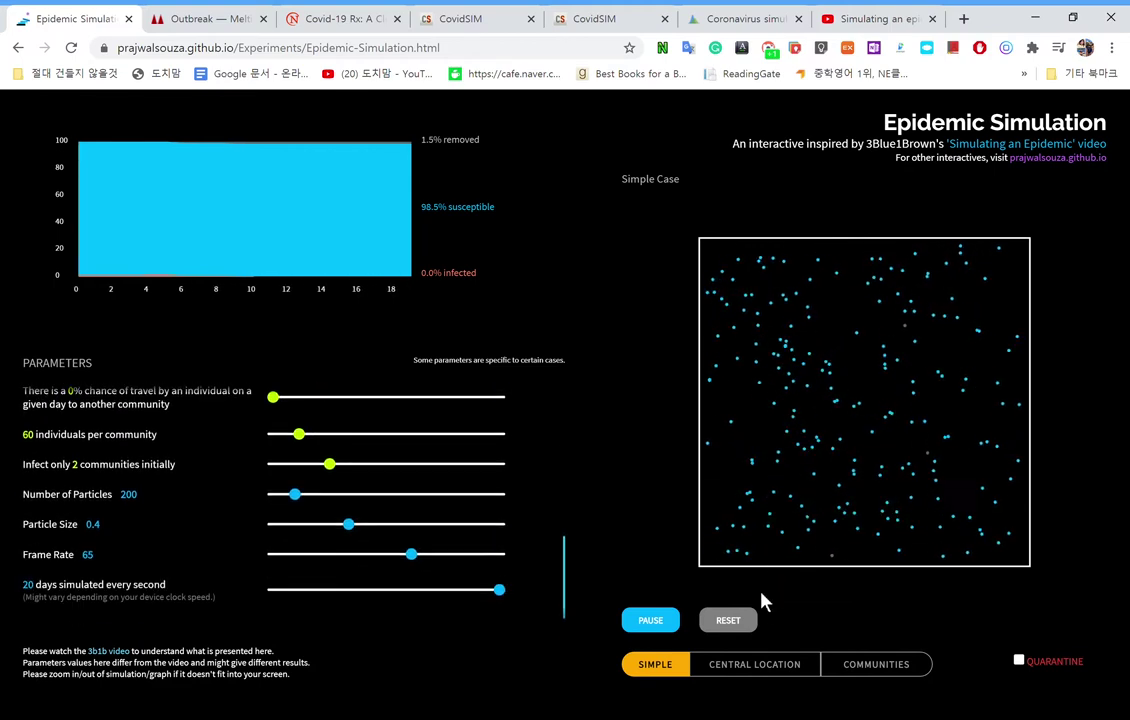
left_click(729, 617)
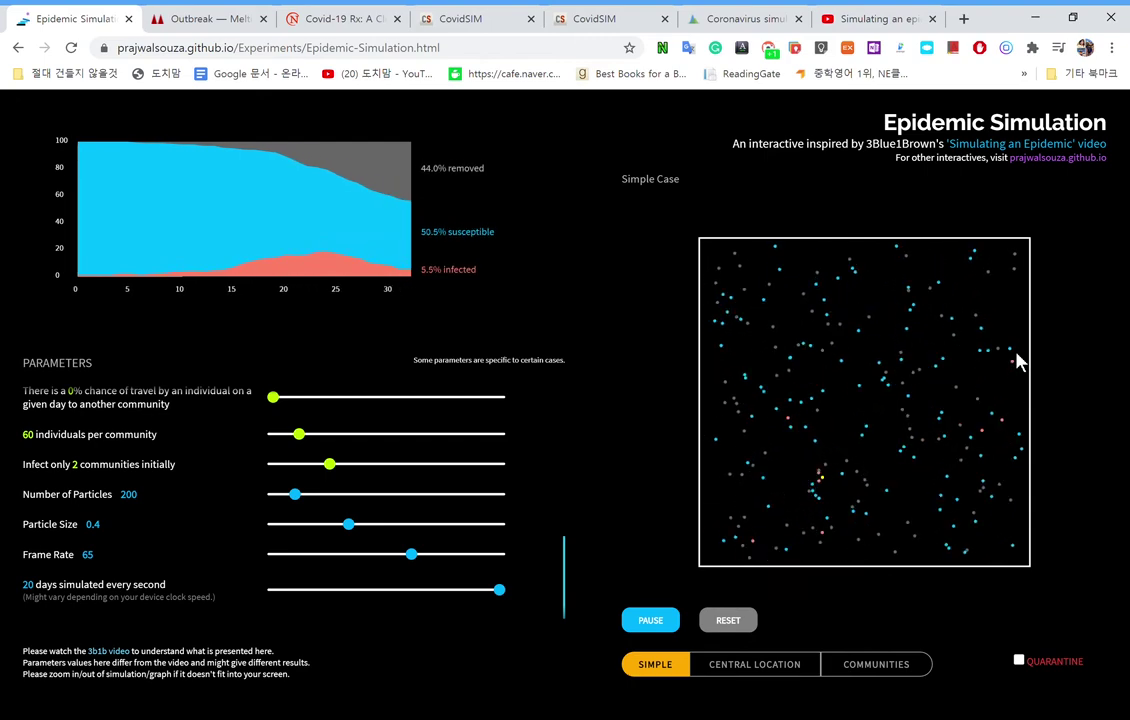
scroll(400, 455, "up", 5)
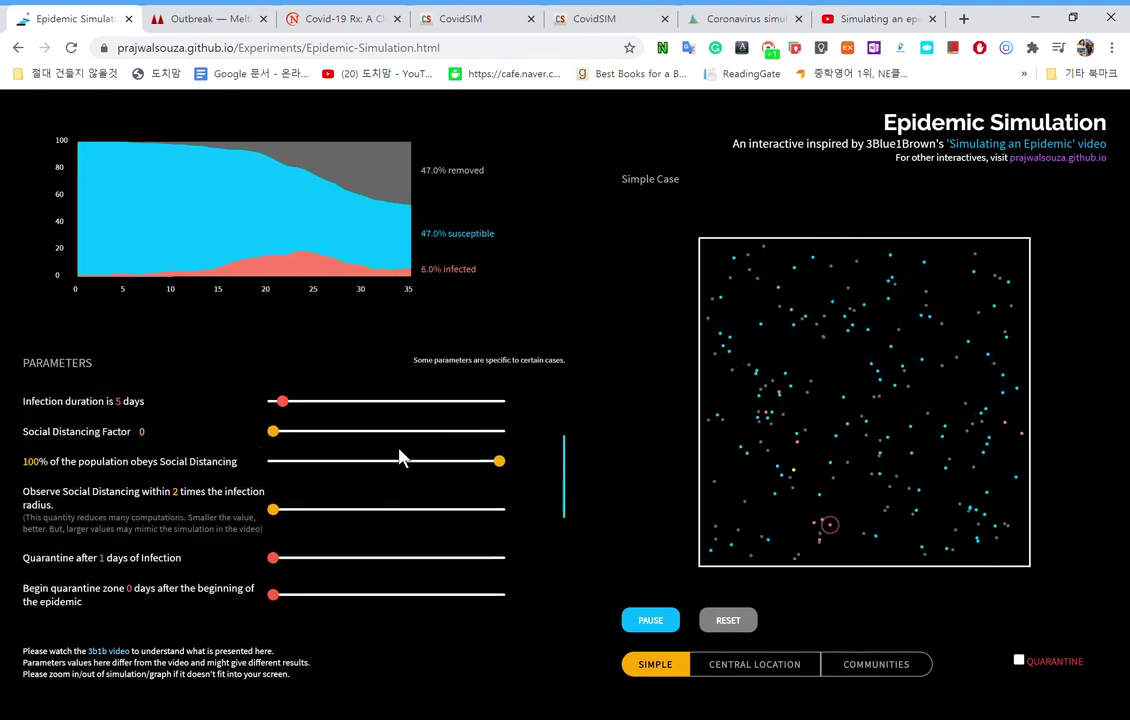
scroll(980, 446, "down", 4)
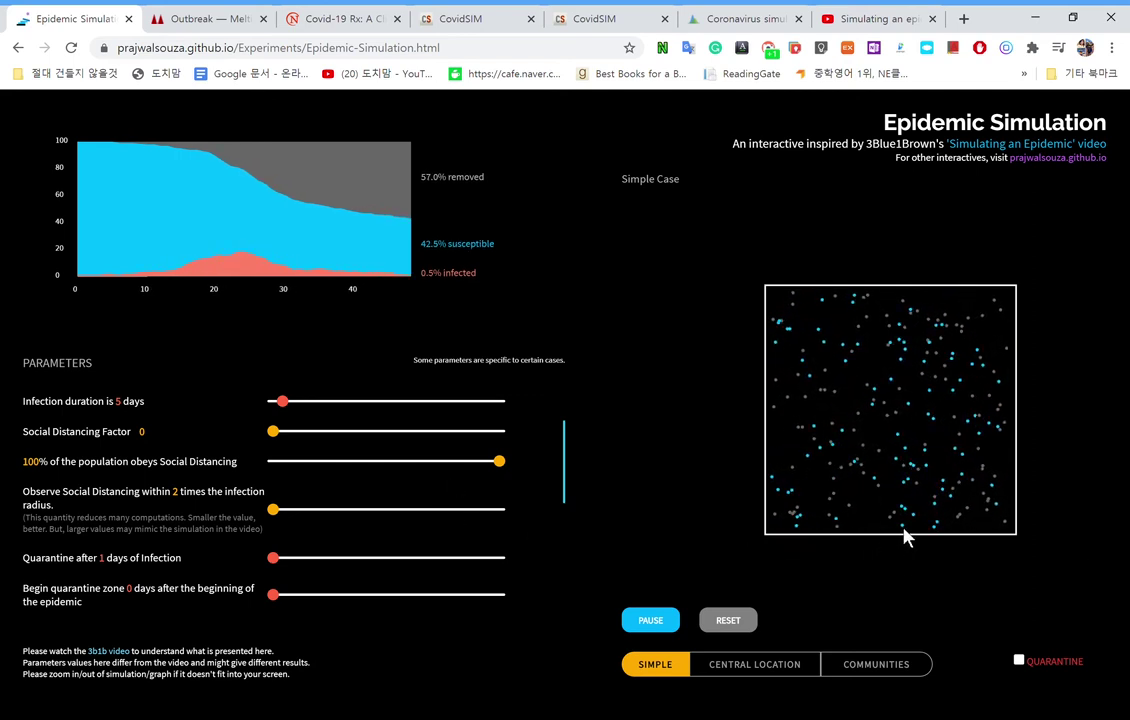
Step: Run the central location scenario to 99.5% removed, then return to the simple case
left_click(759, 670)
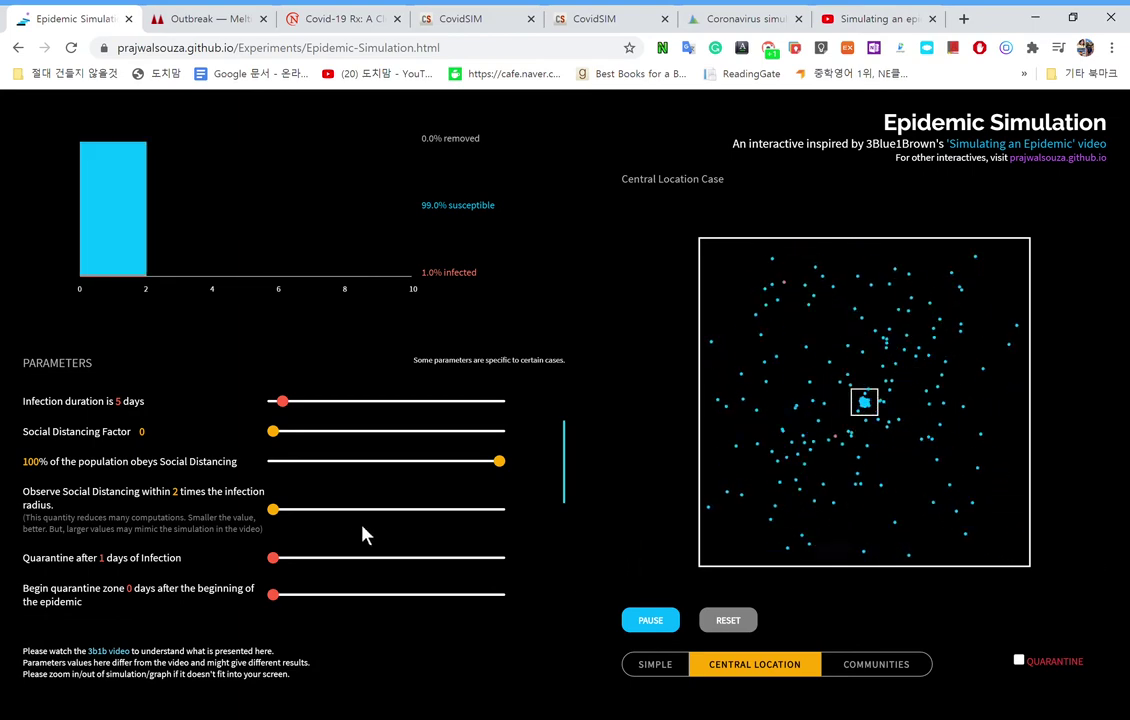
scroll(462, 530, "down", 4)
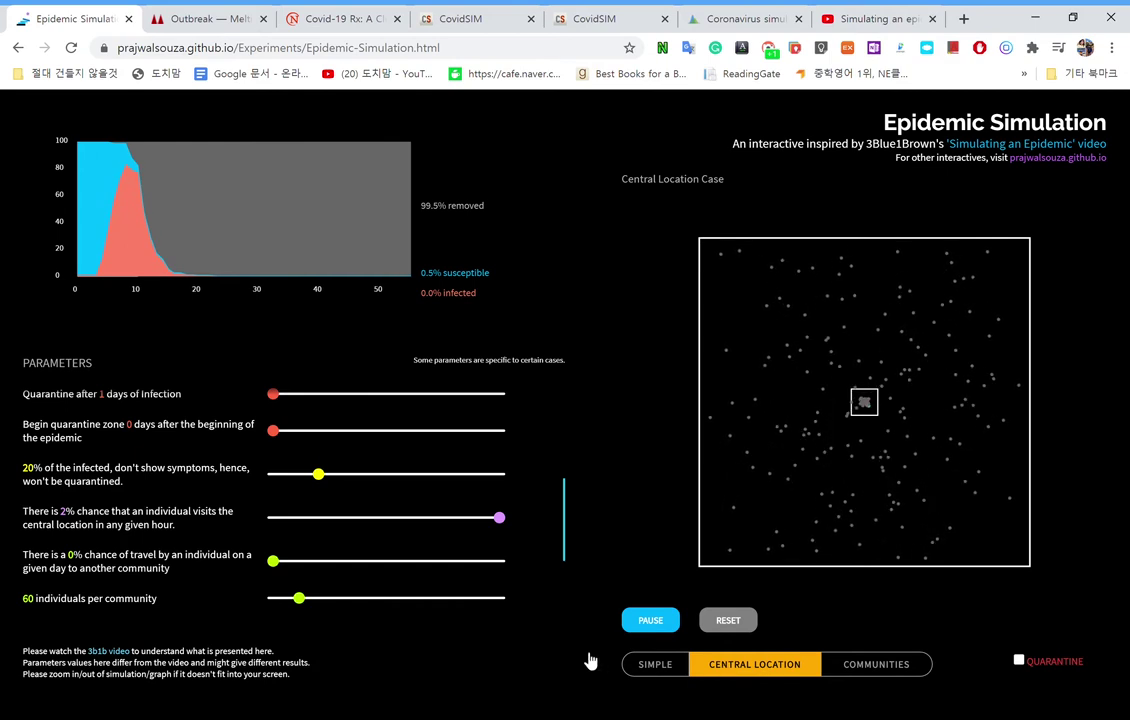
left_click(650, 664)
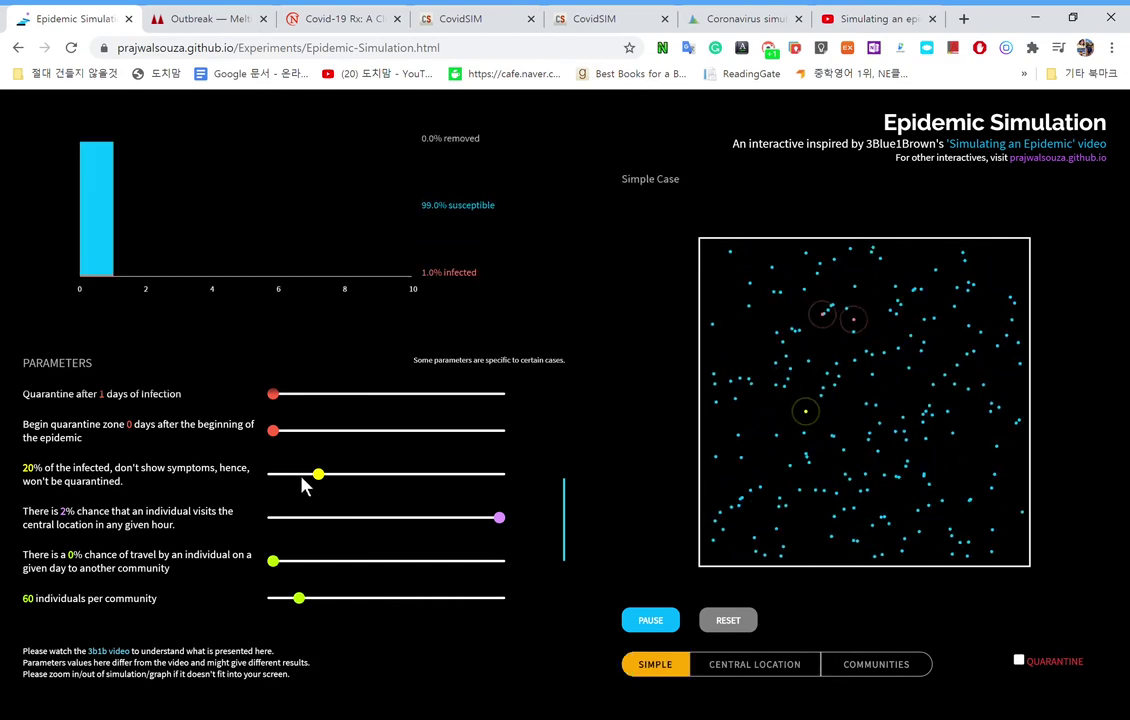
Step: Set symptomless infected to 0%, infection radius 0.4 and a lower infection chance, then rerun
left_click_drag(318, 474, 238, 511)
scroll(240, 515, "up", 5)
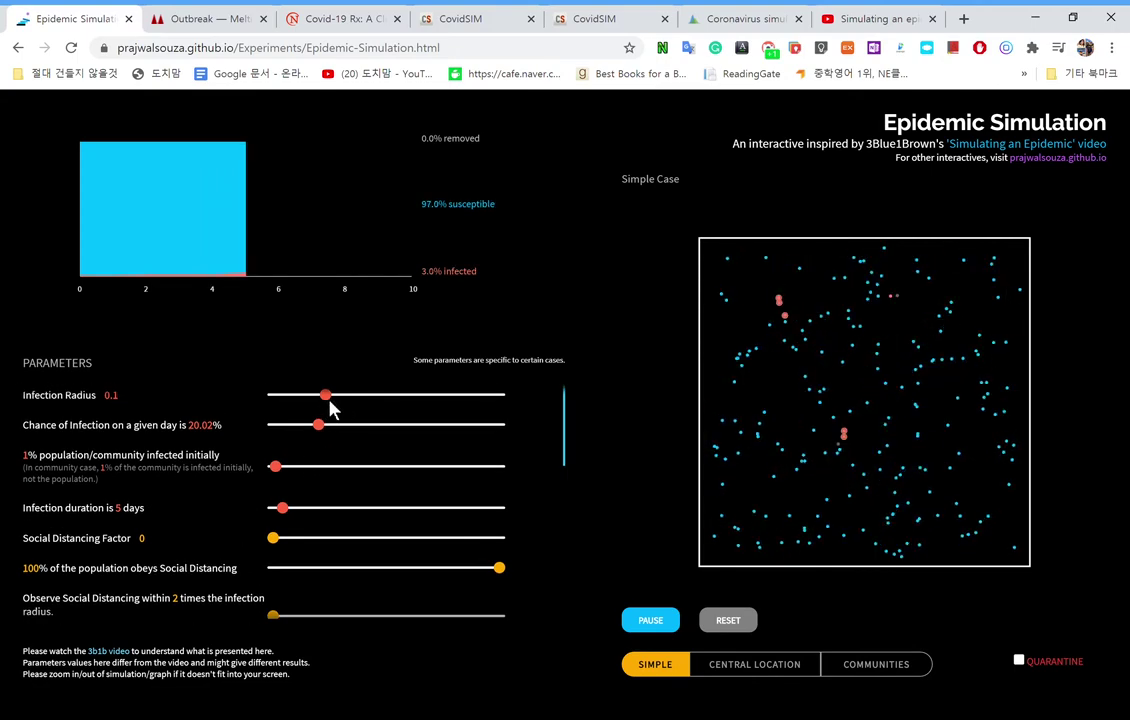
left_click_drag(432, 395, 505, 395)
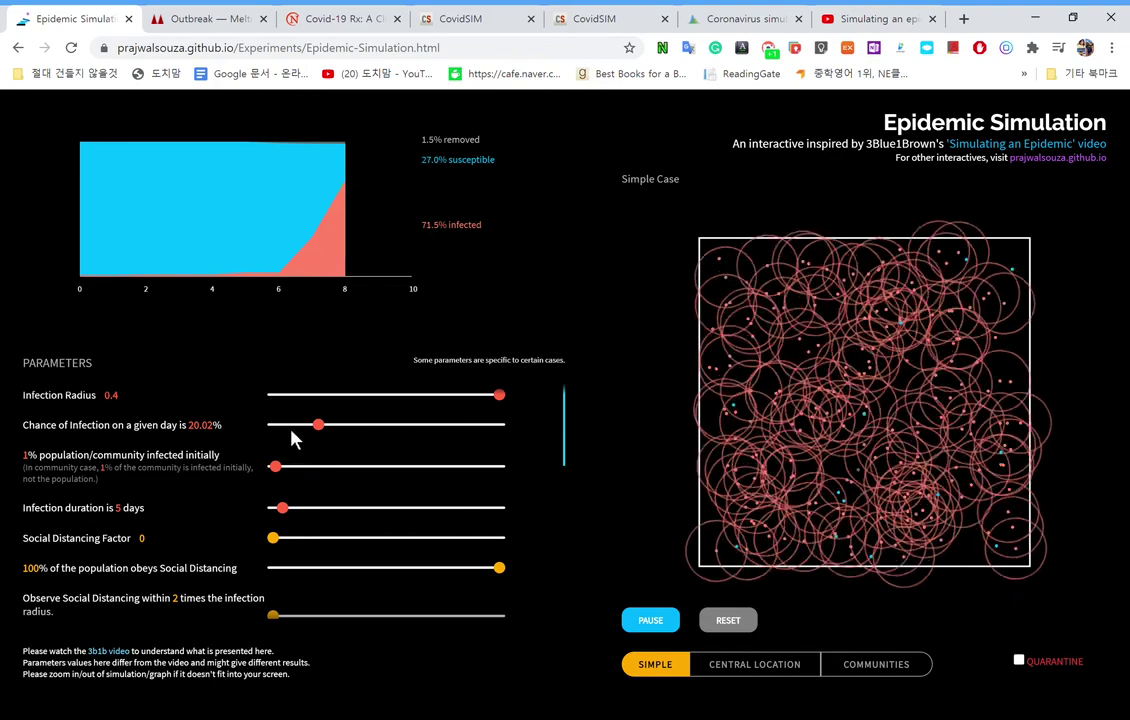
left_click_drag(290, 426, 281, 432)
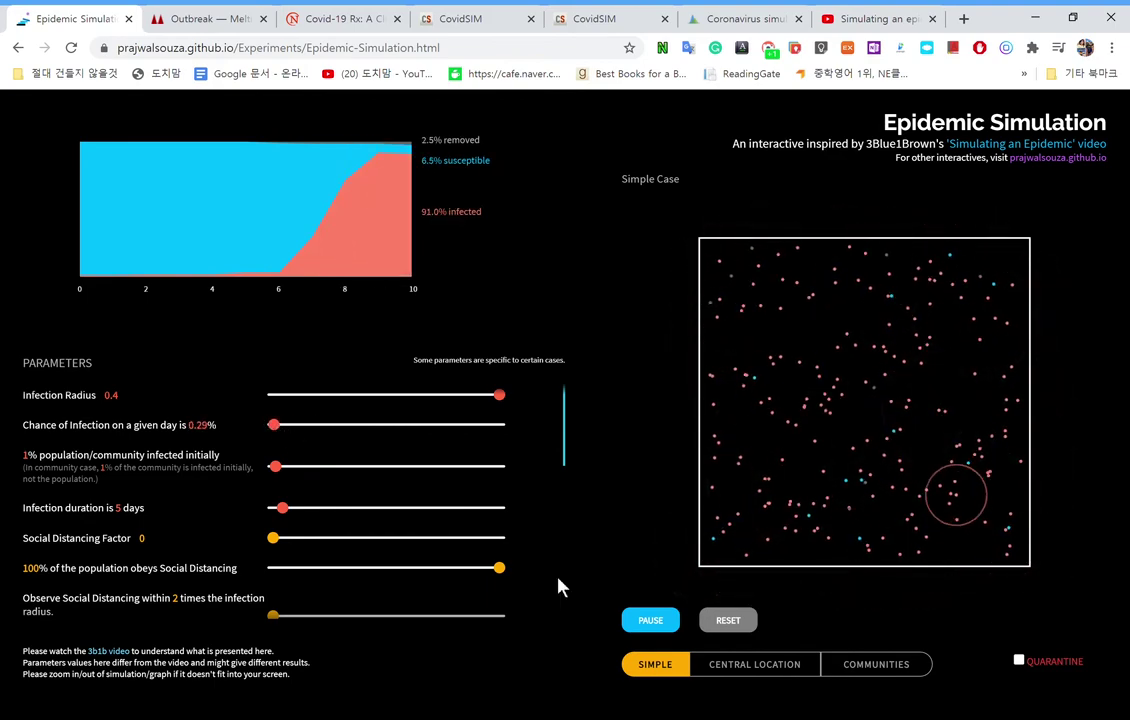
left_click(748, 621)
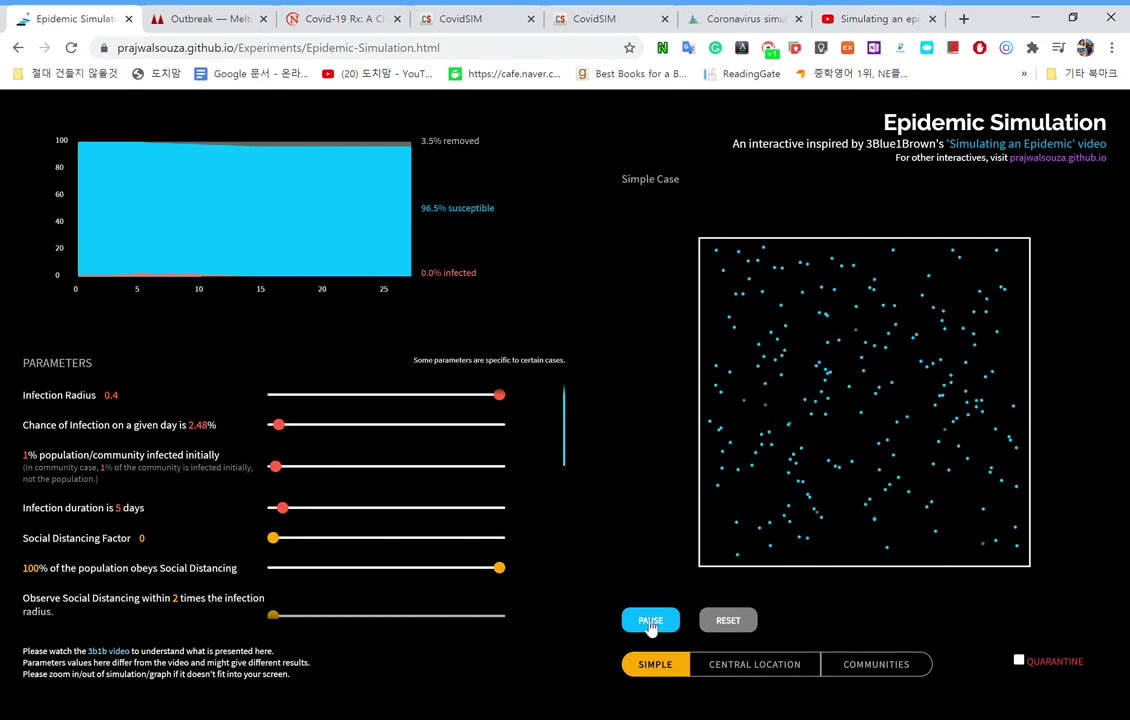
left_click(733, 625)
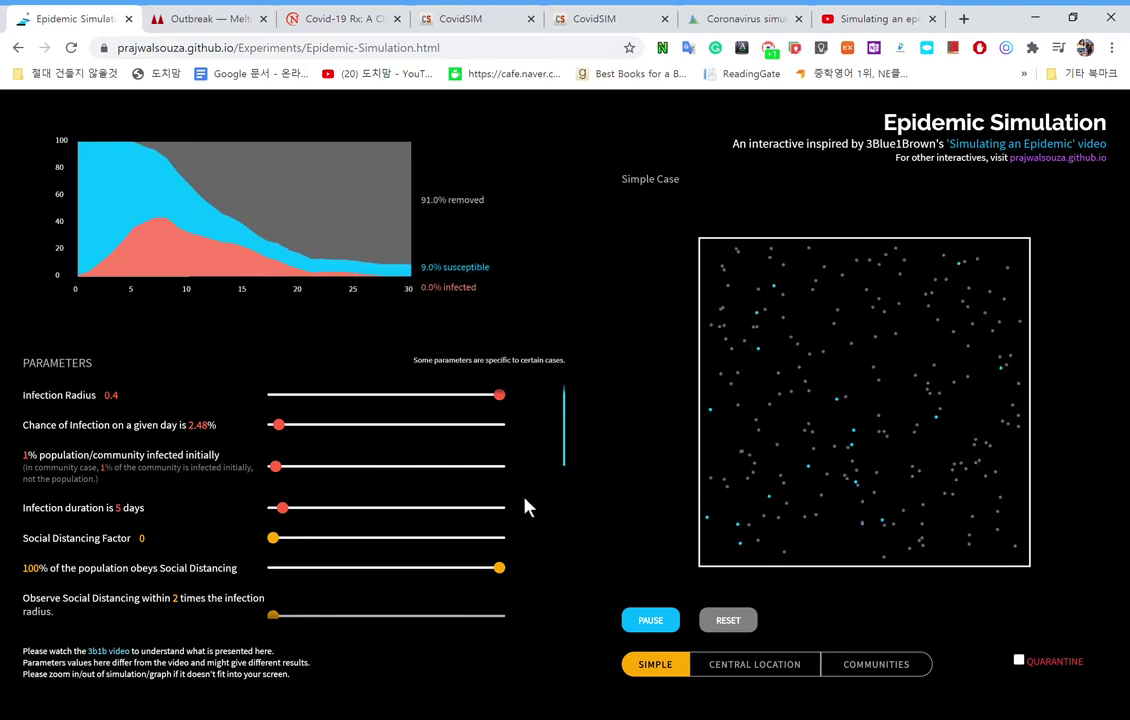
Step: Set infection radius back to 0.1 and daily infection chance to about 20%
left_click(306, 395)
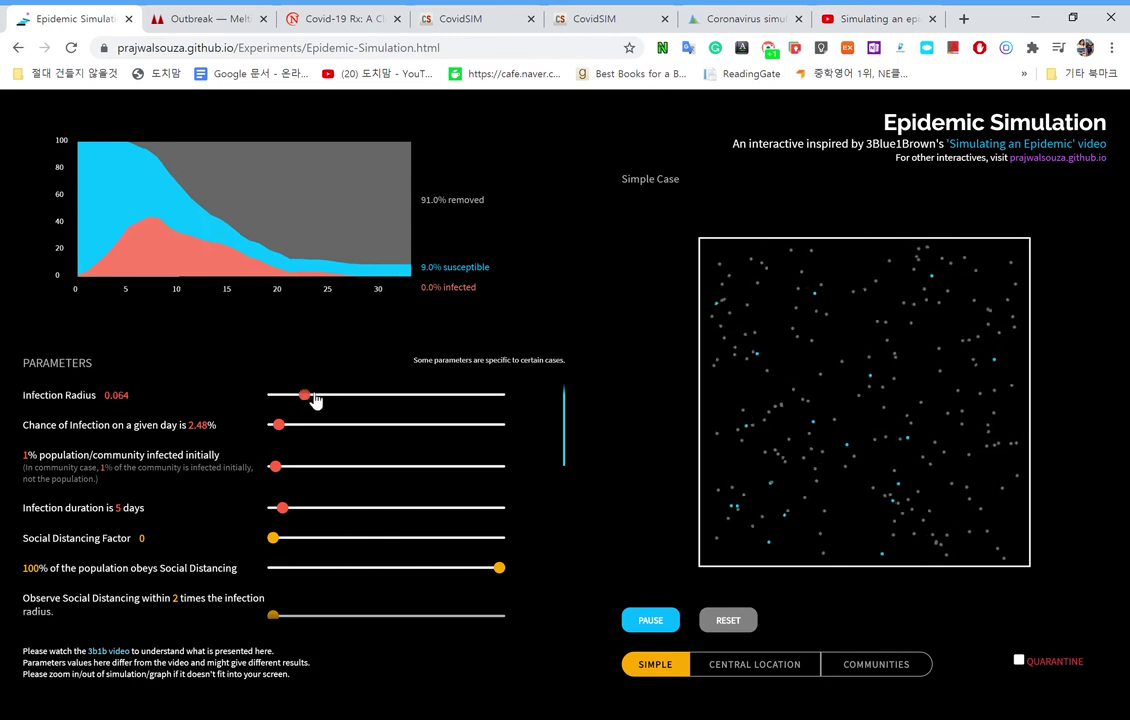
left_click_drag(316, 396, 328, 397)
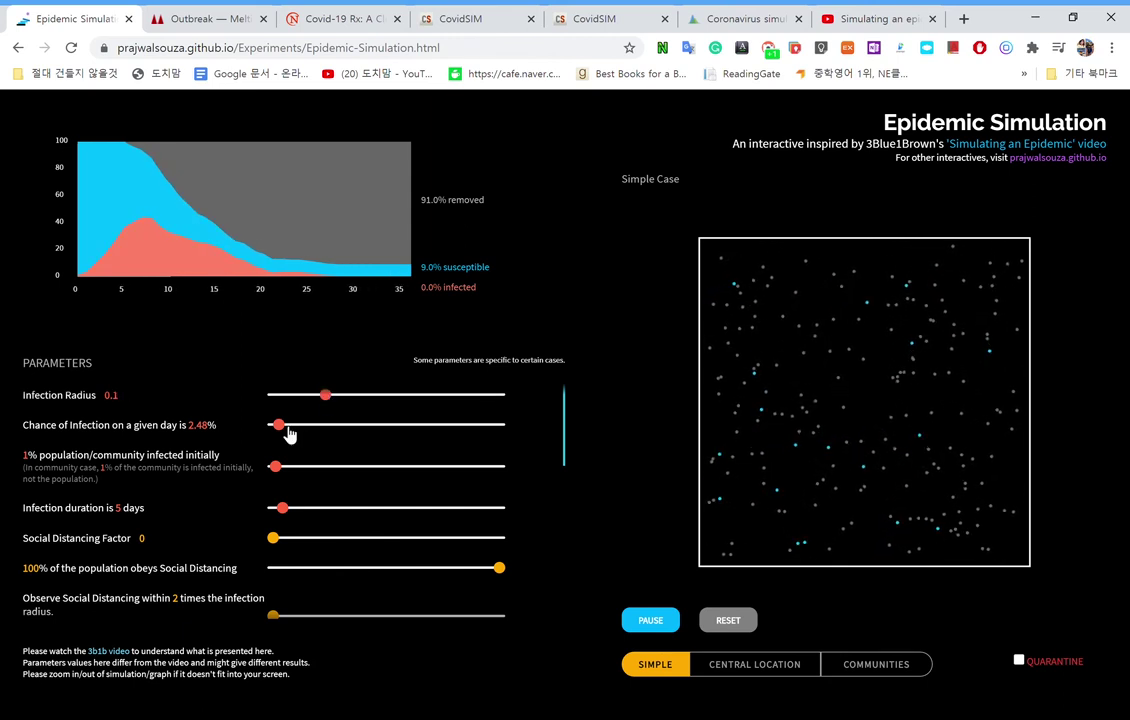
left_click_drag(288, 432, 326, 428)
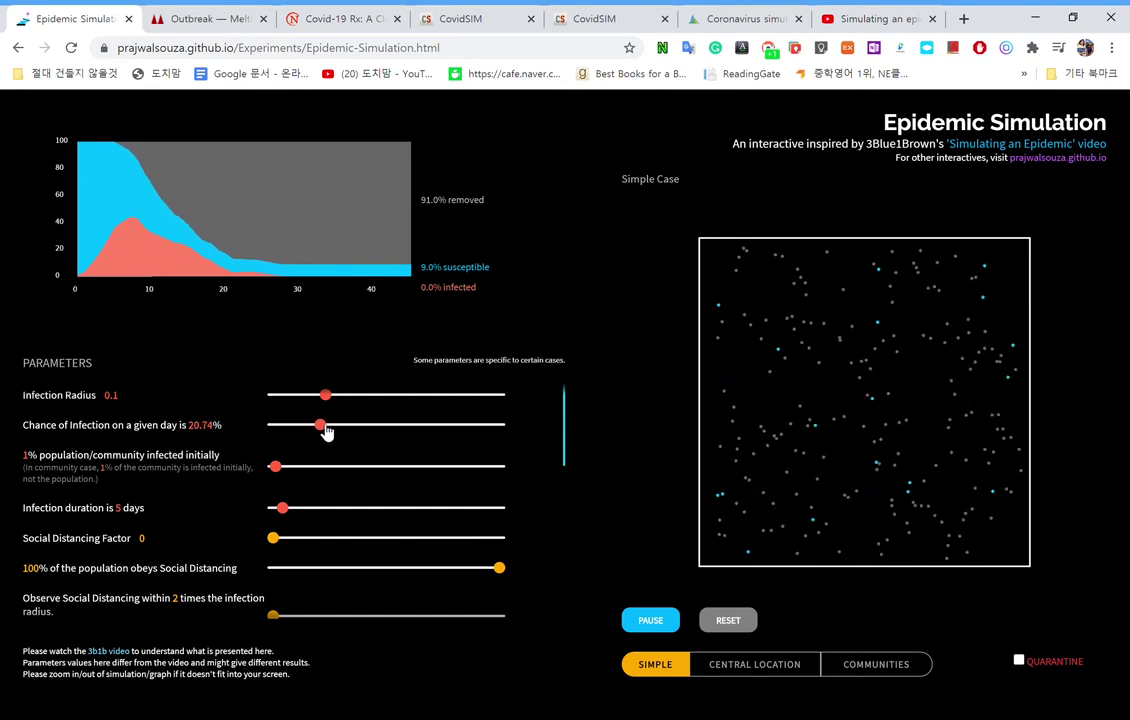
left_click_drag(326, 428, 328, 429)
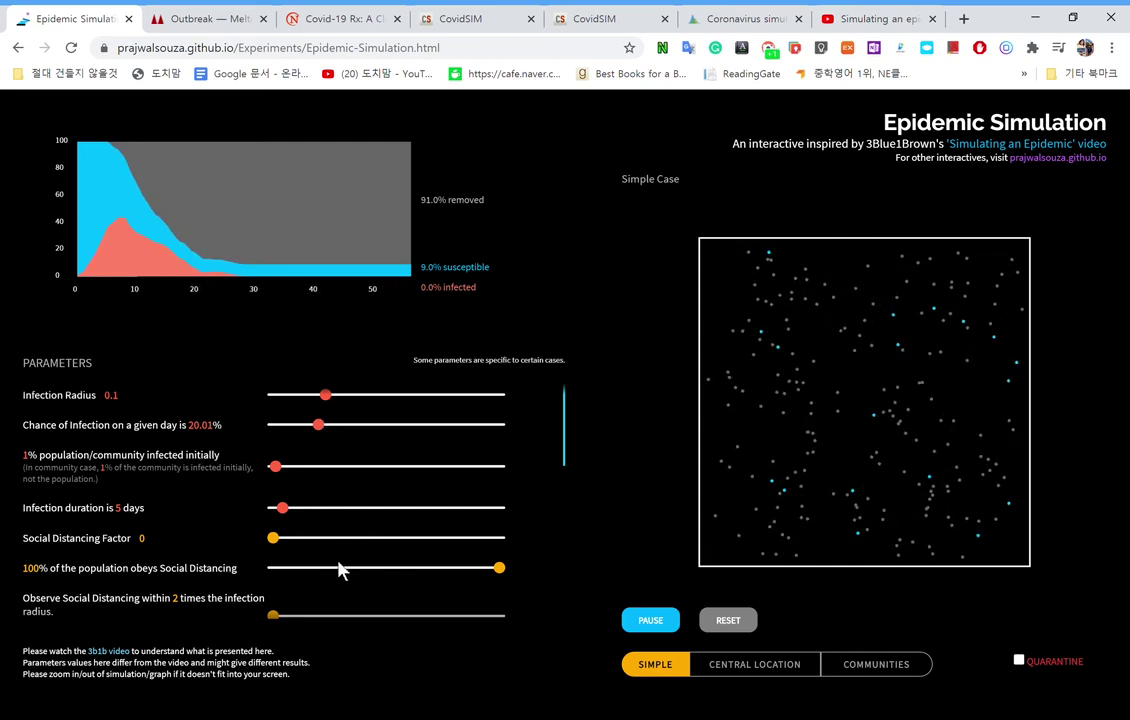
Step: Set the social distancing factor to 0.5 and restart the run
scroll(323, 572, "down", 1)
scroll(323, 572, "down", 2)
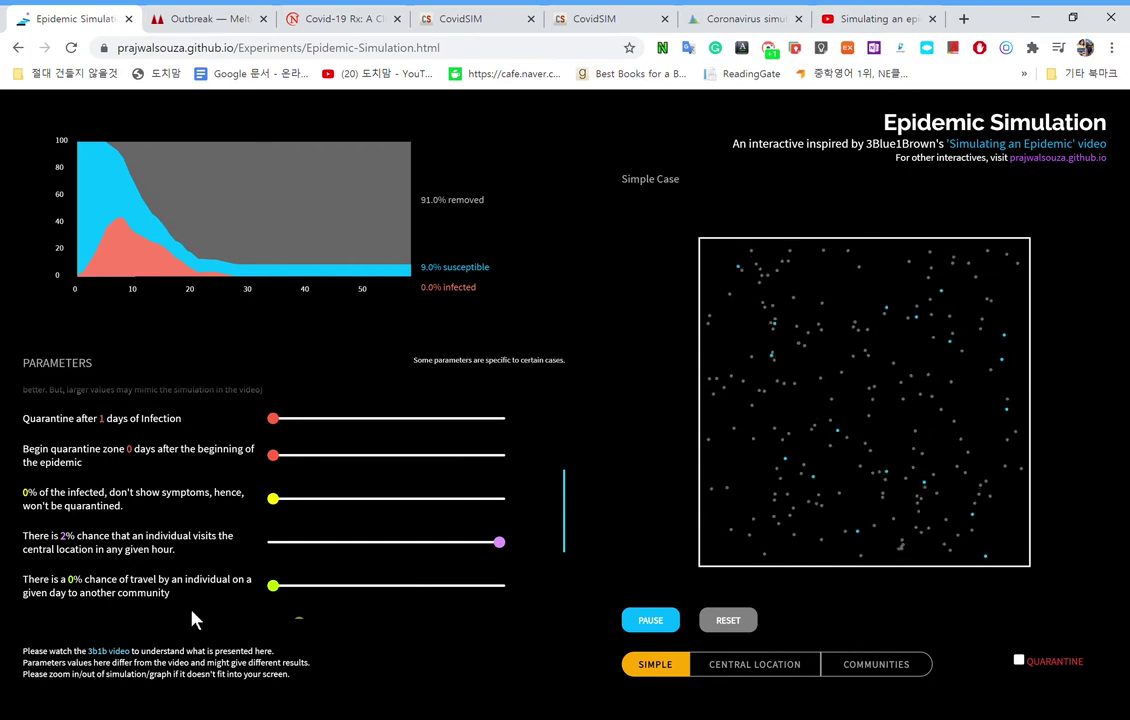
scroll(200, 610, "up", 2)
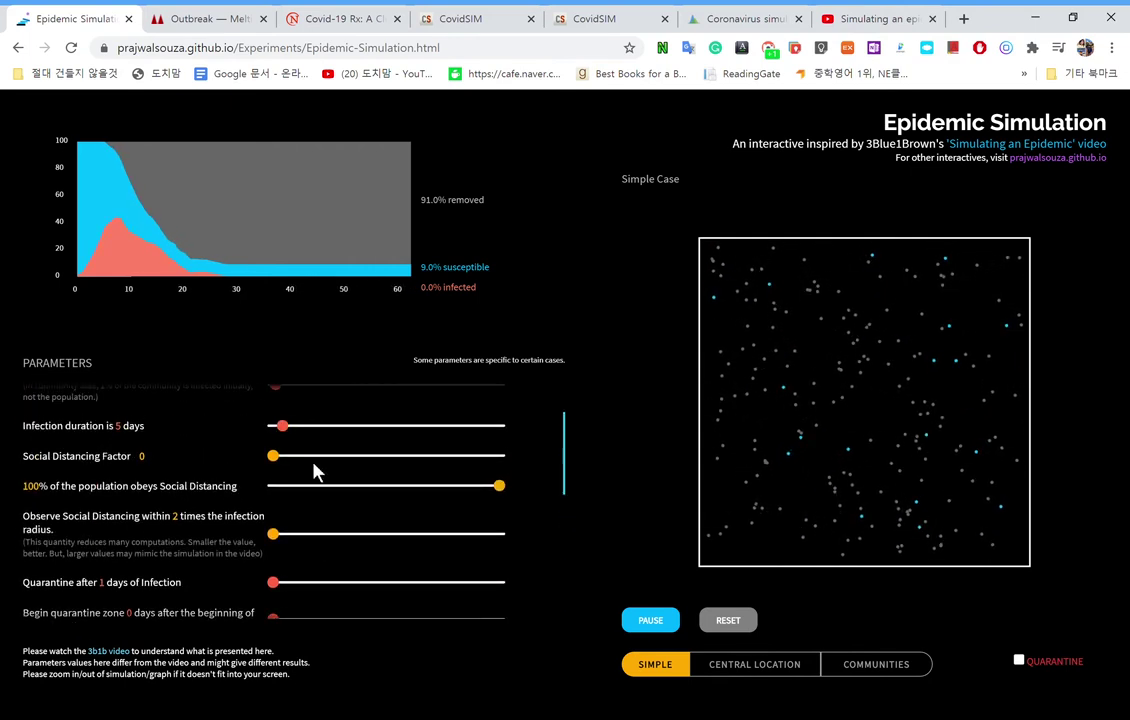
left_click_drag(329, 456, 392, 469)
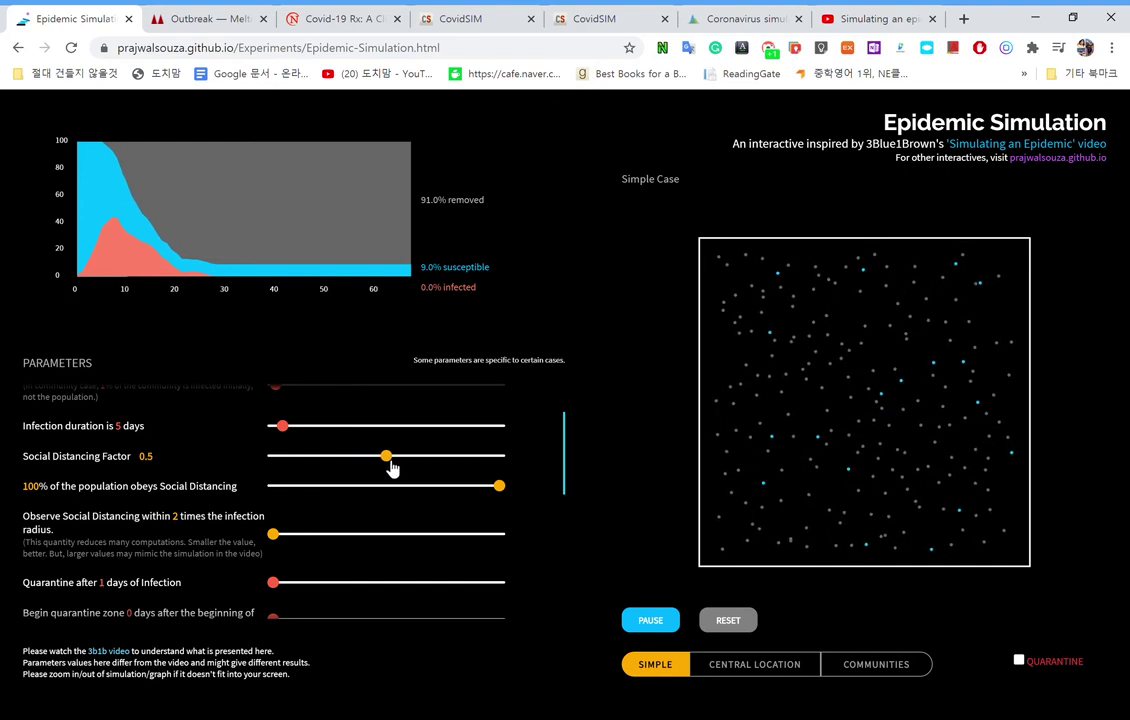
left_click(752, 618)
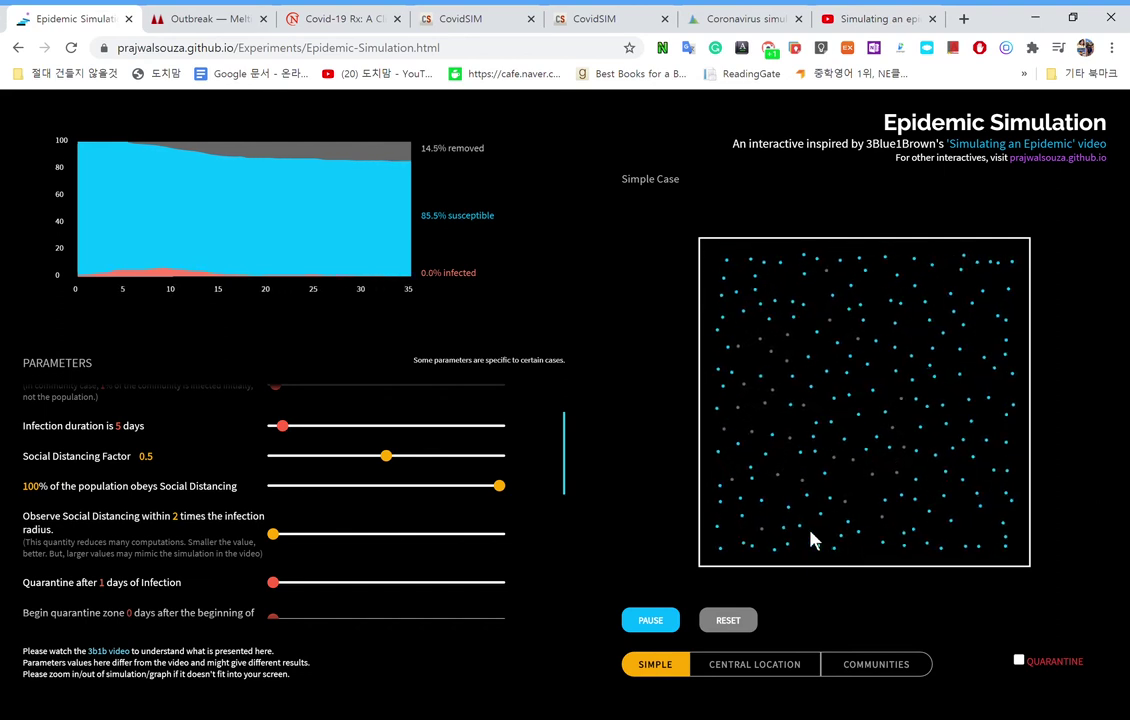
Step: Reset social distancing to 0, re-enable quarantine, restart the simple run, then pick central location
left_click_drag(386, 456, 8, 525)
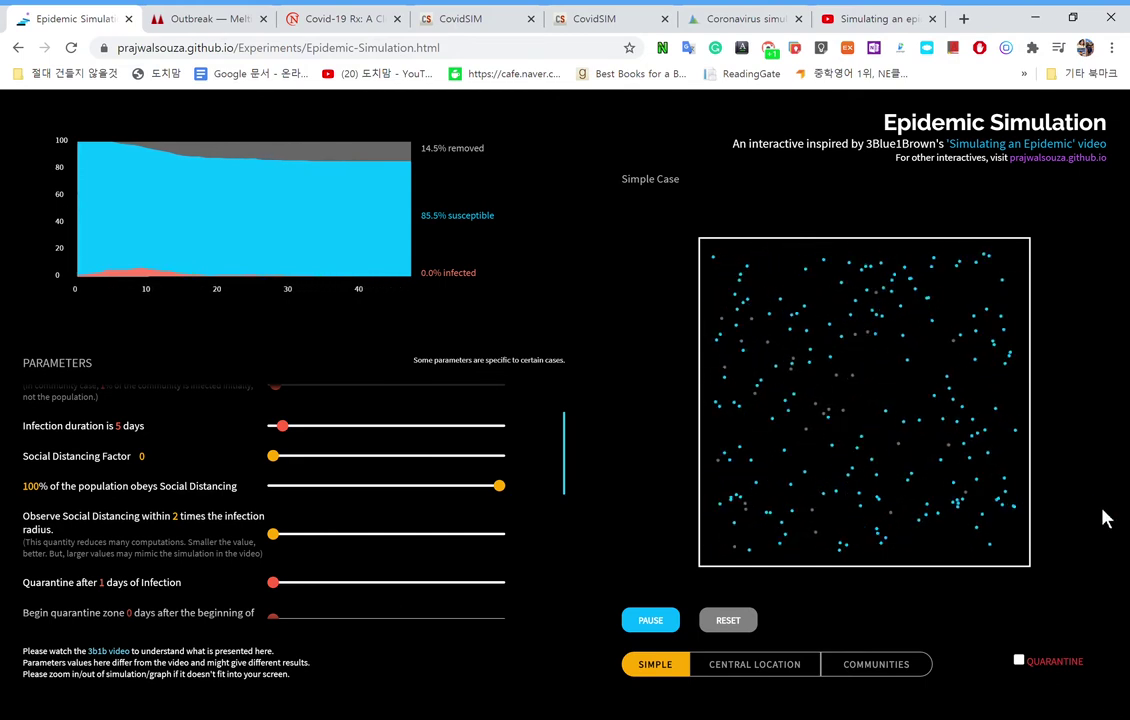
left_click(1018, 661)
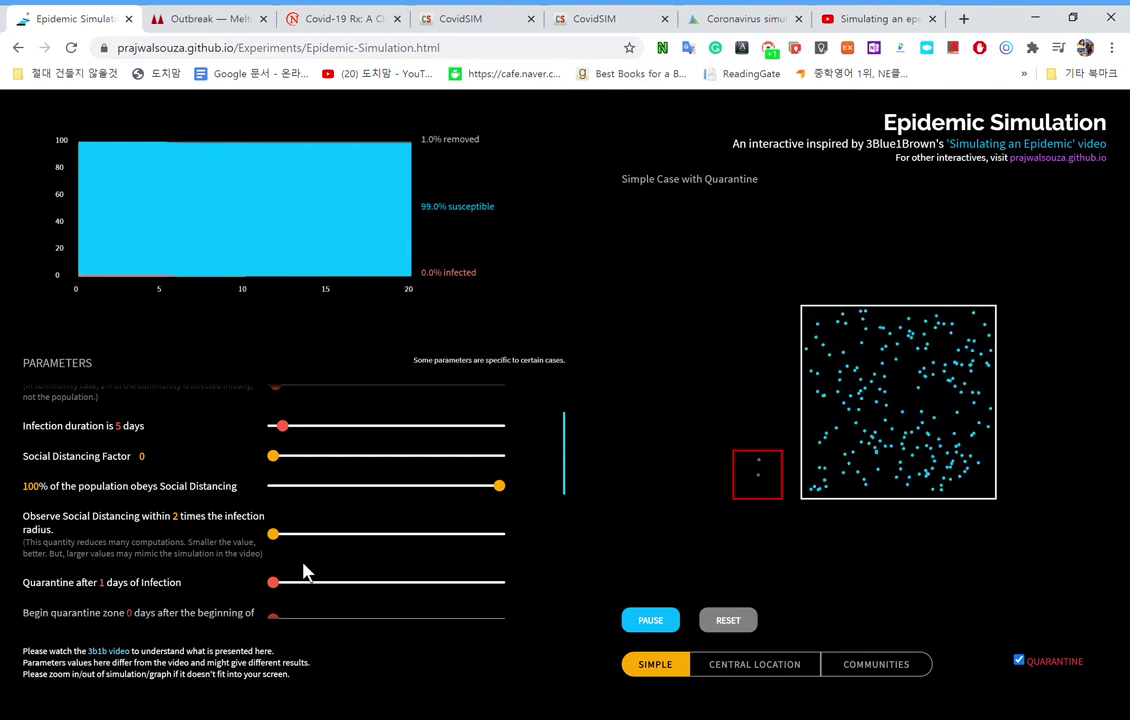
left_click(748, 620)
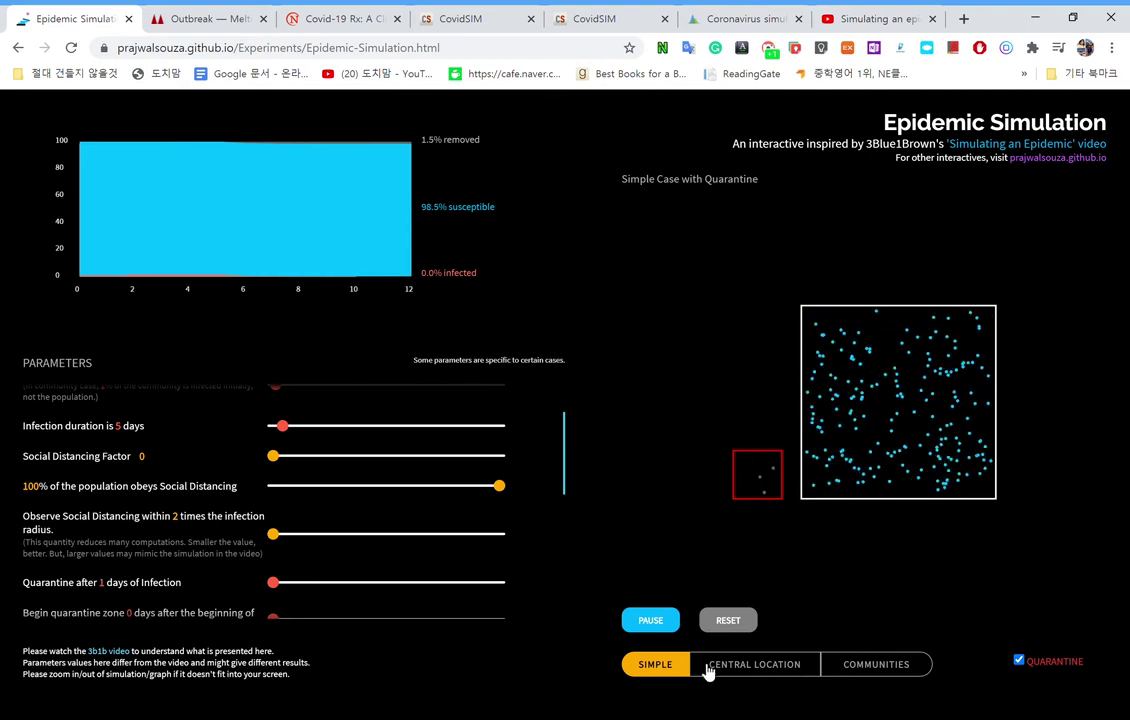
left_click(740, 674)
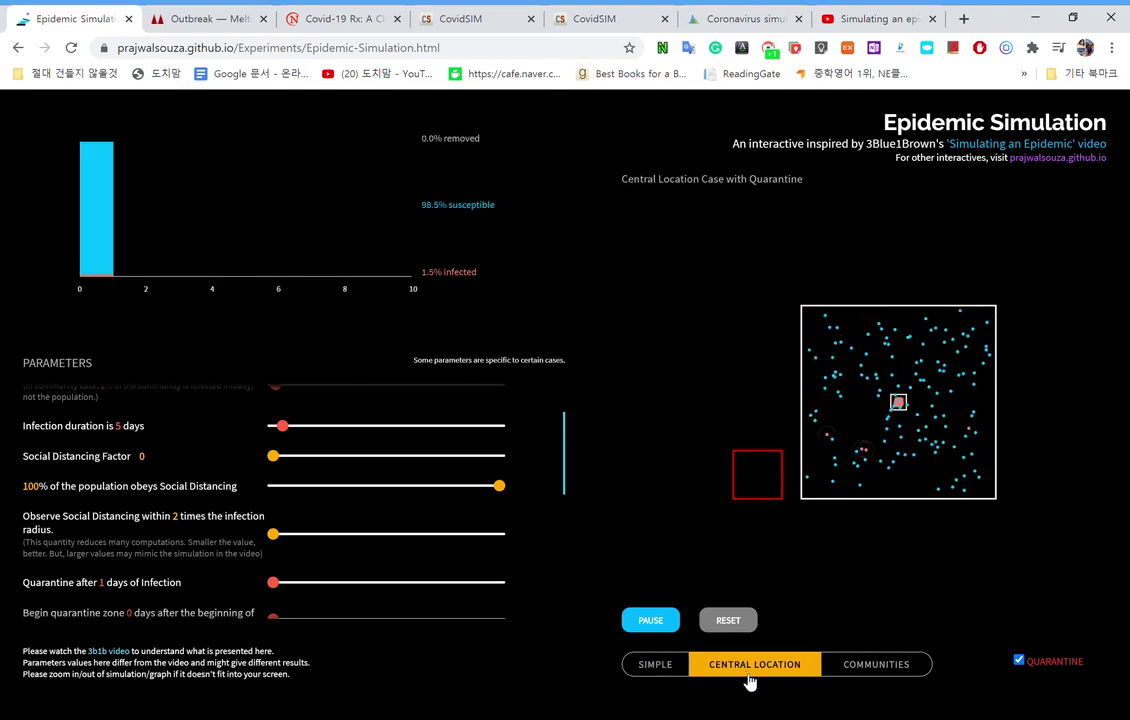
Step: Restart the central location quarantine run twice and let it burn out at 90.0% removed
left_click(750, 624)
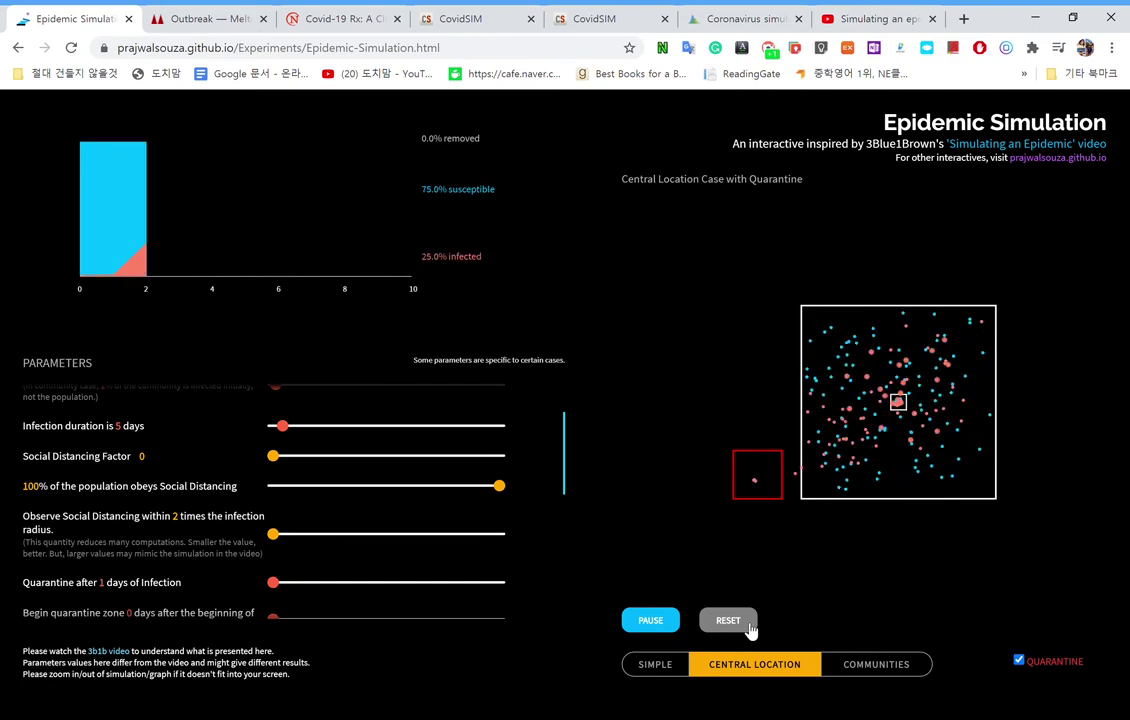
left_click(750, 624)
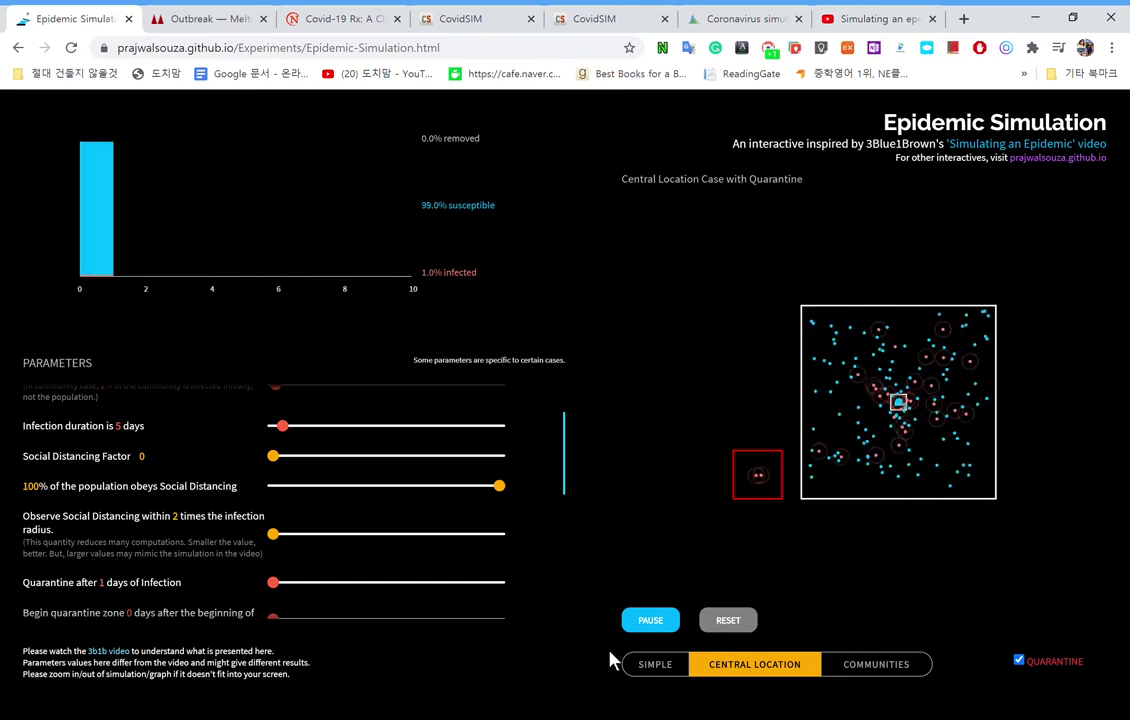
scroll(530, 537, "up", 1)
scroll(530, 537, "up", 1)
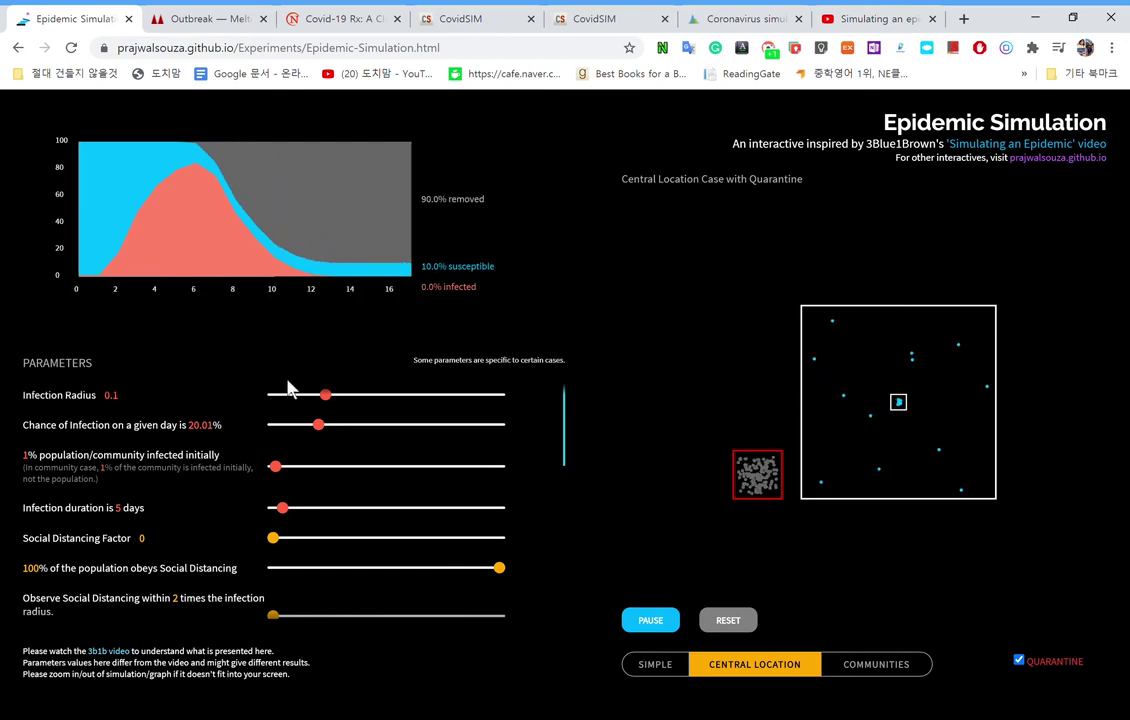
scroll(320, 550, "down", 1)
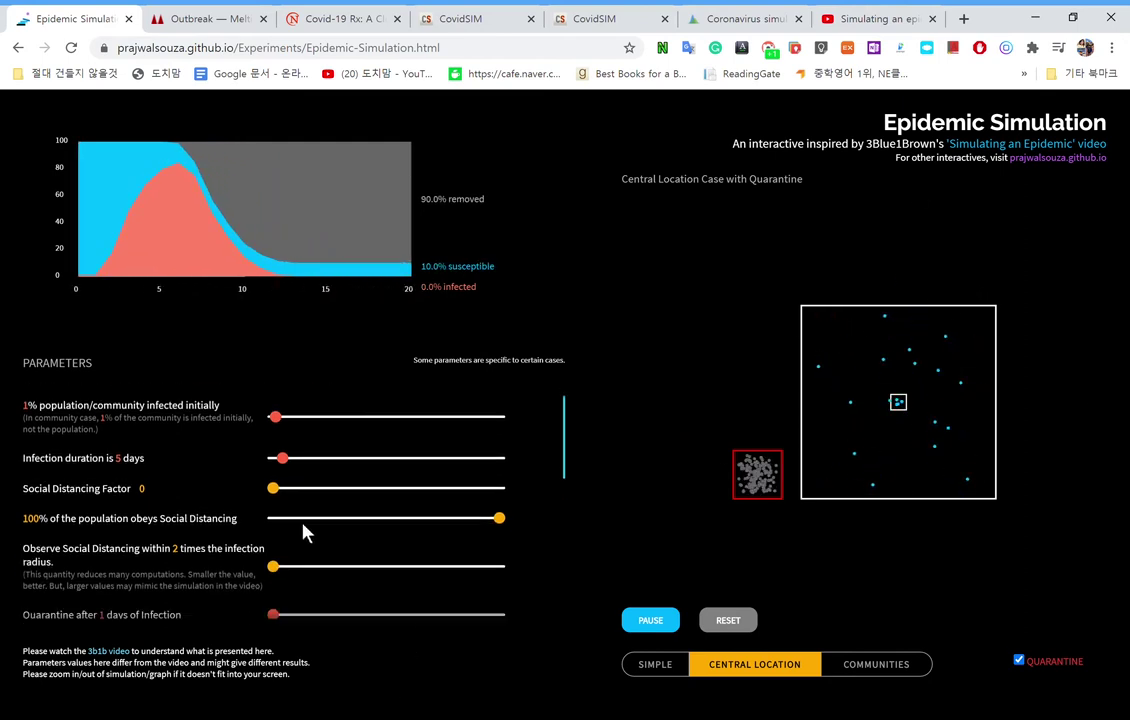
scroll(302, 534, "down", 1)
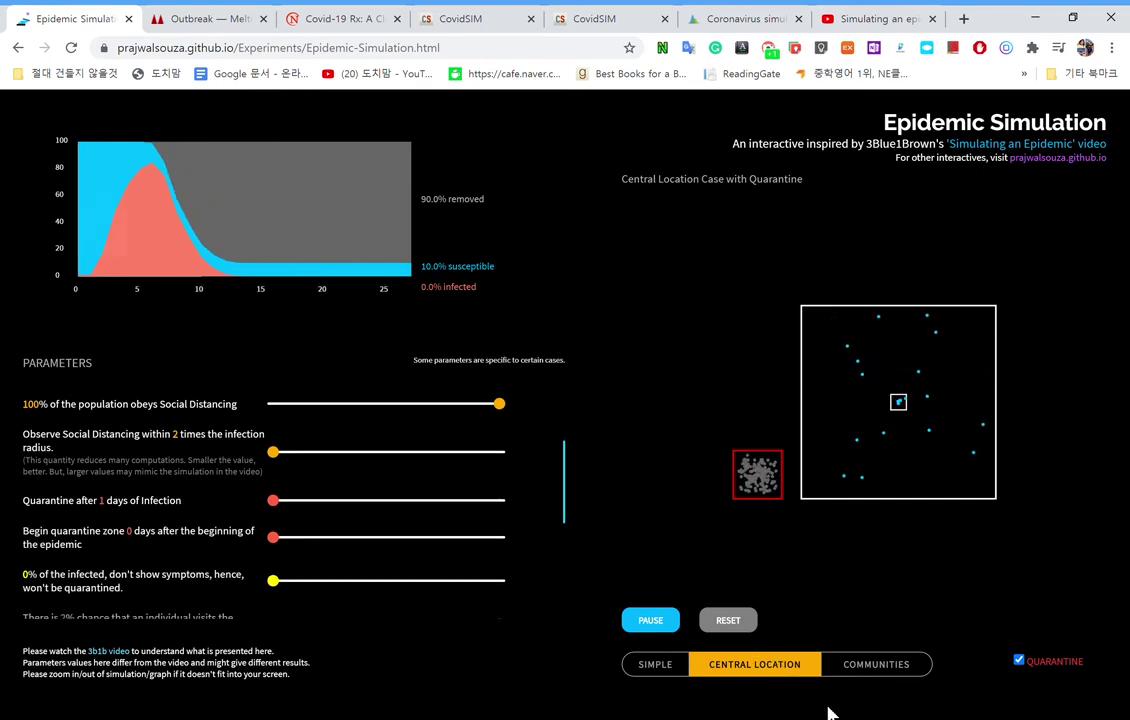
Step: Return to the simple case, set symptomless infected to 72%, and rerun with quarantine
left_click(668, 667)
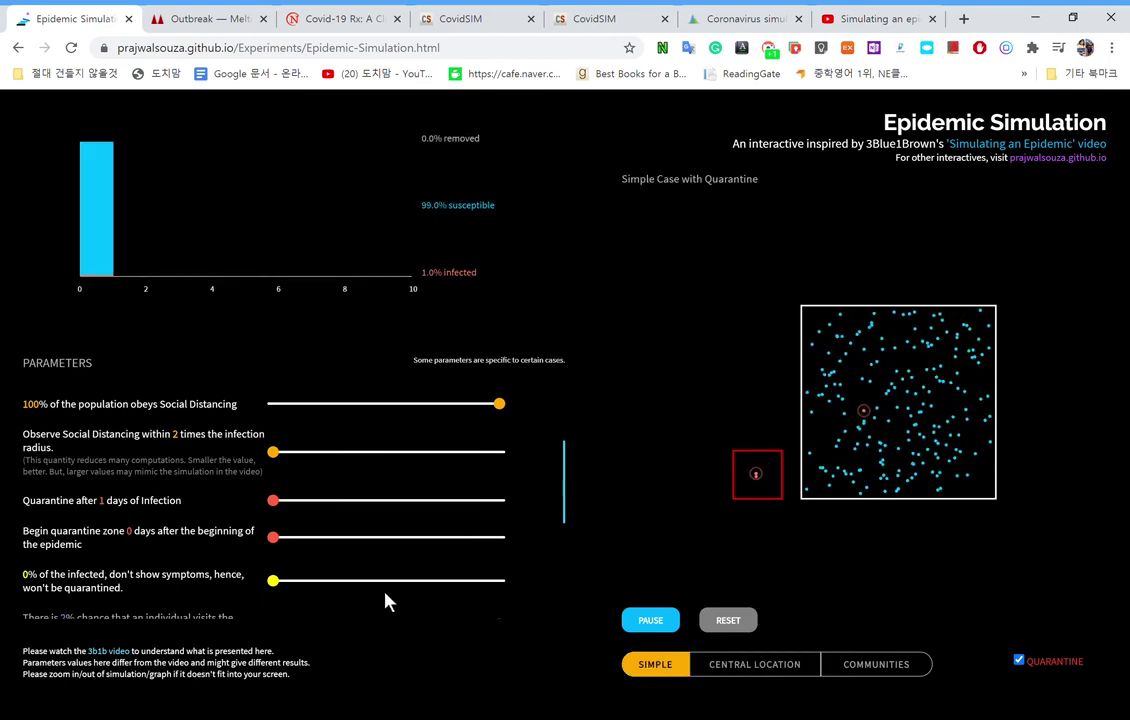
left_click_drag(384, 583, 441, 621)
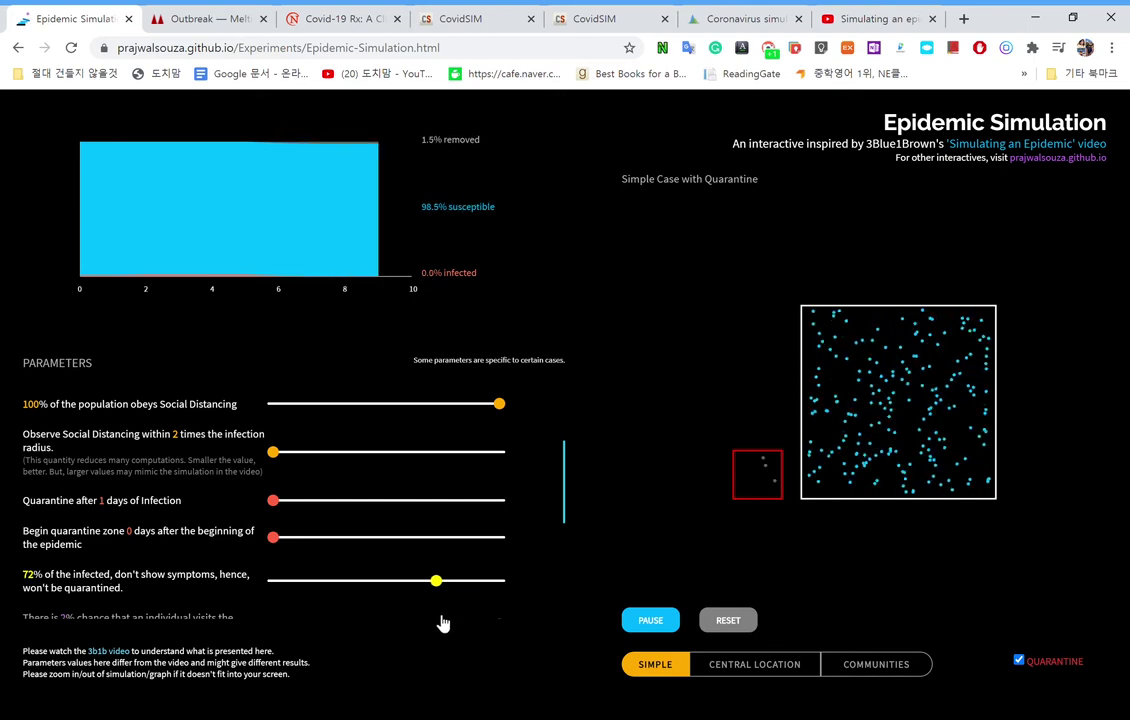
left_click(728, 620)
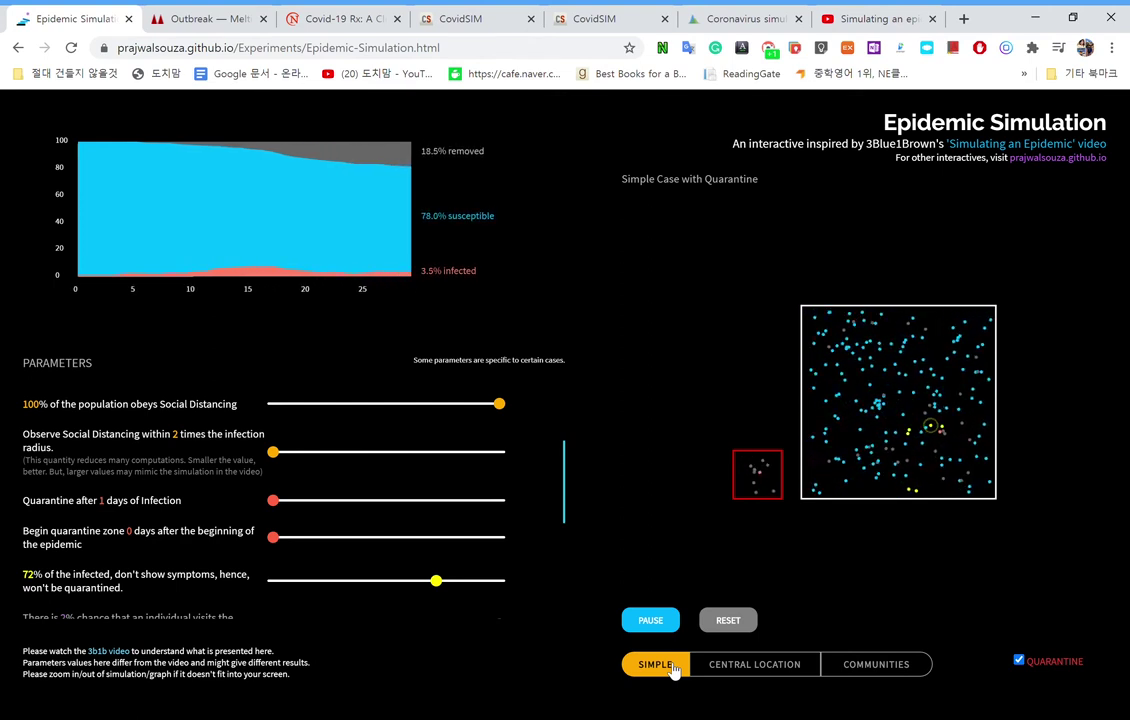
scroll(502, 510, "up", 2)
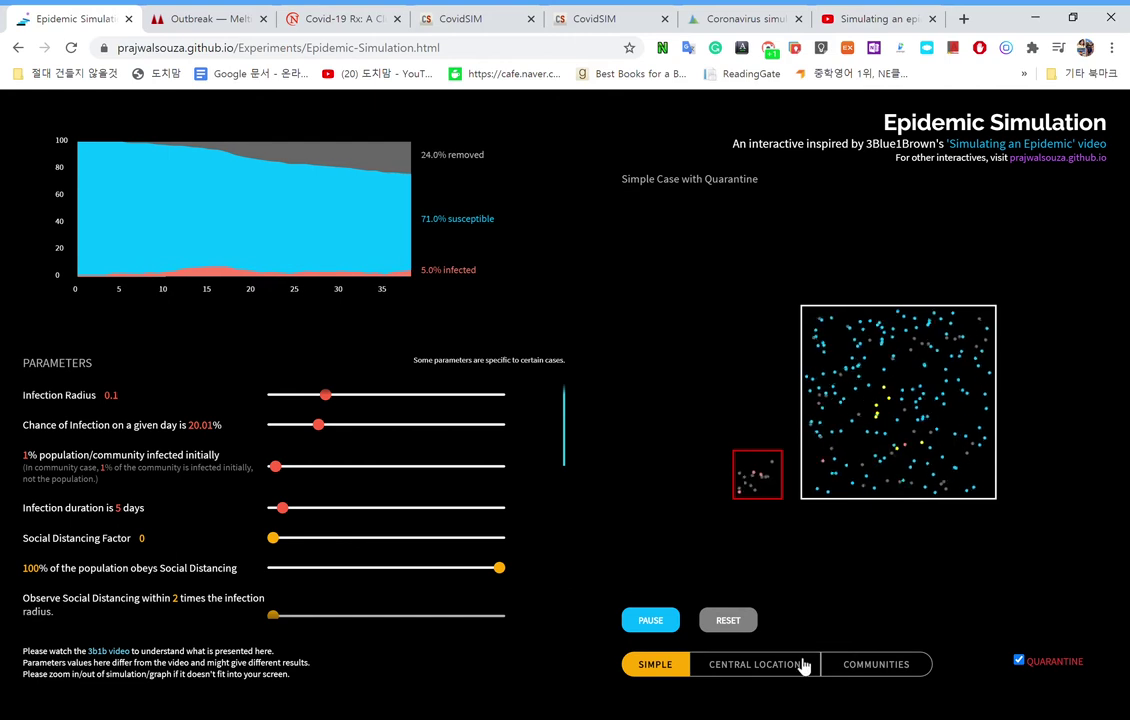
Step: Switch to central location, restart it, turn quarantine off, and resume playing
left_click(753, 654)
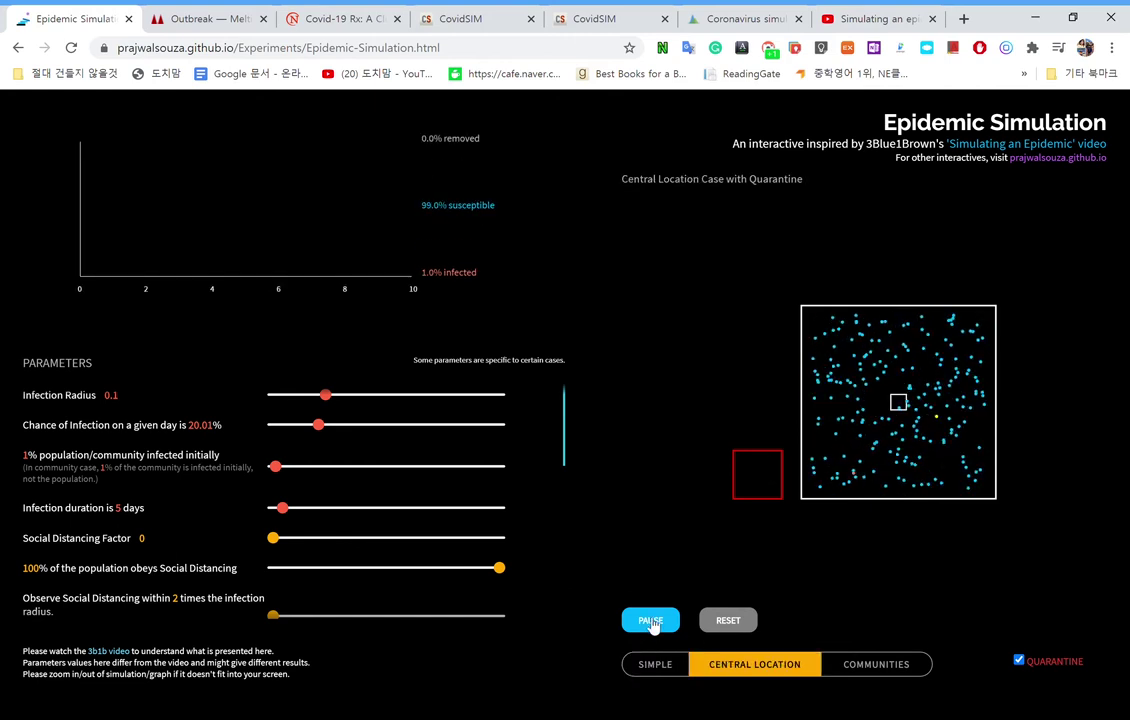
left_click(728, 624)
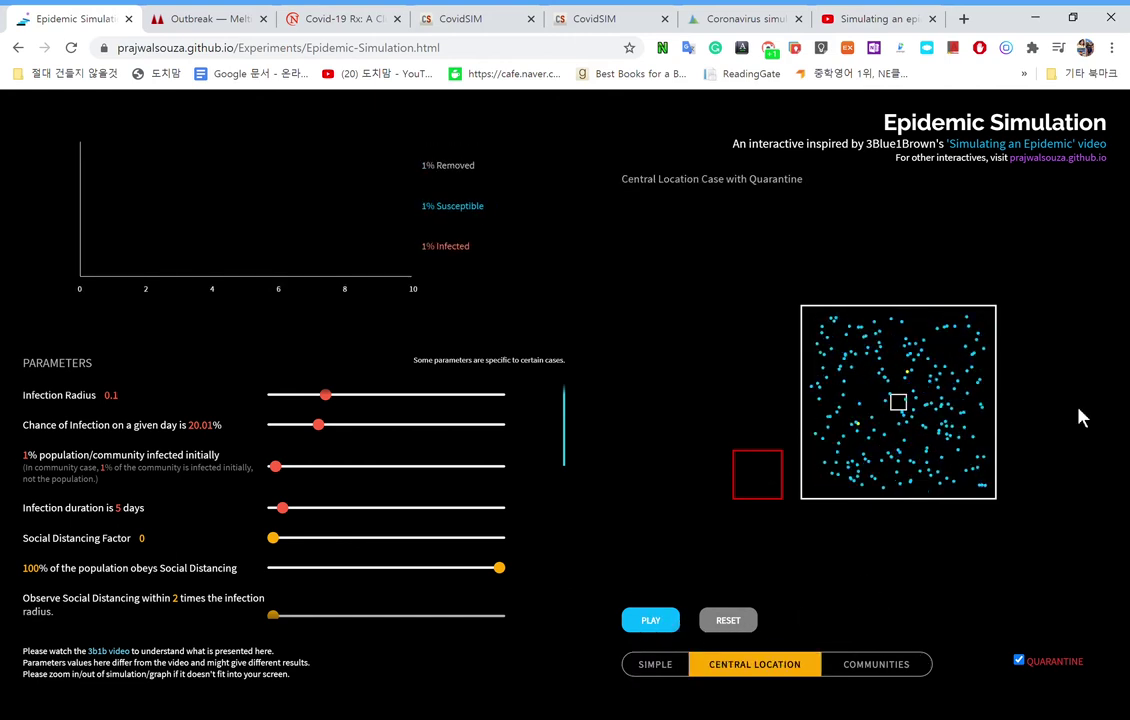
left_click(1019, 661)
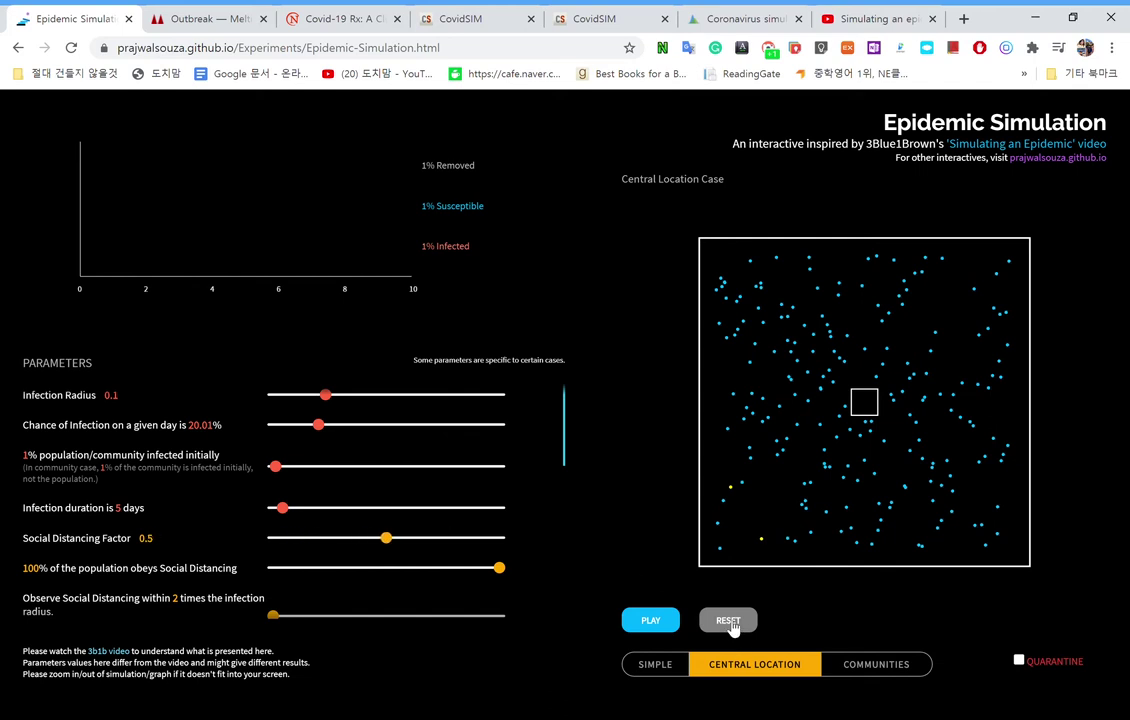
left_click(674, 622)
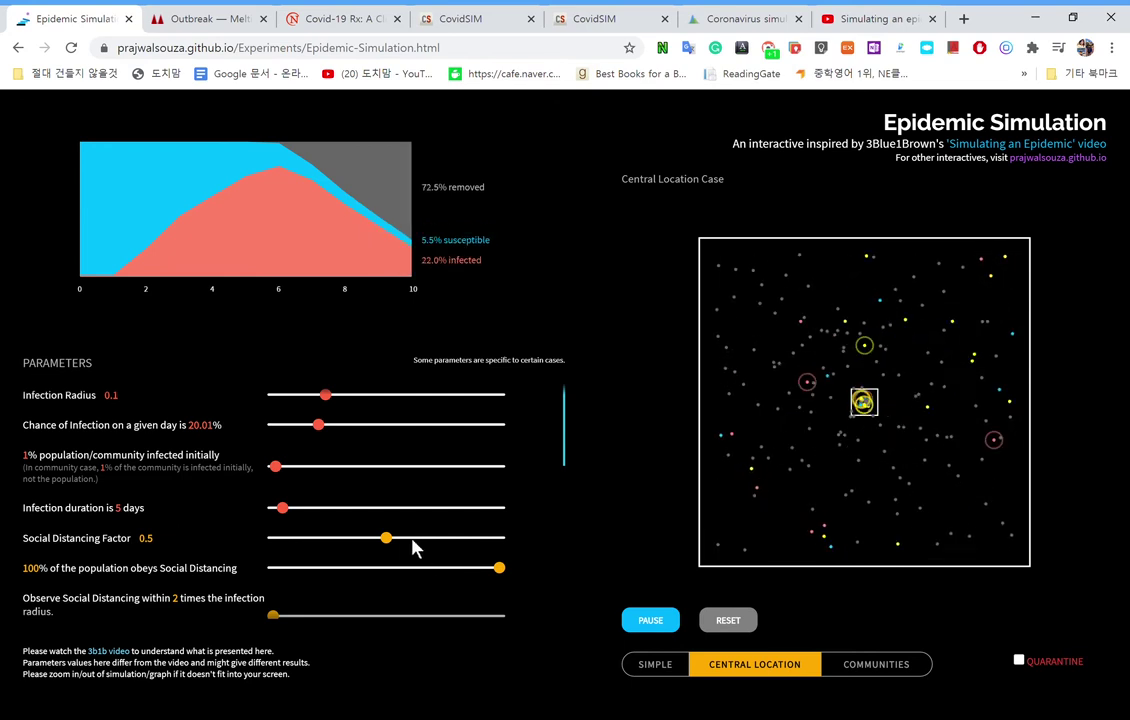
Step: Raise the Social Distancing Factor to 1 and restart the central location run
left_click(454, 538)
left_click_drag(463, 565, 545, 558)
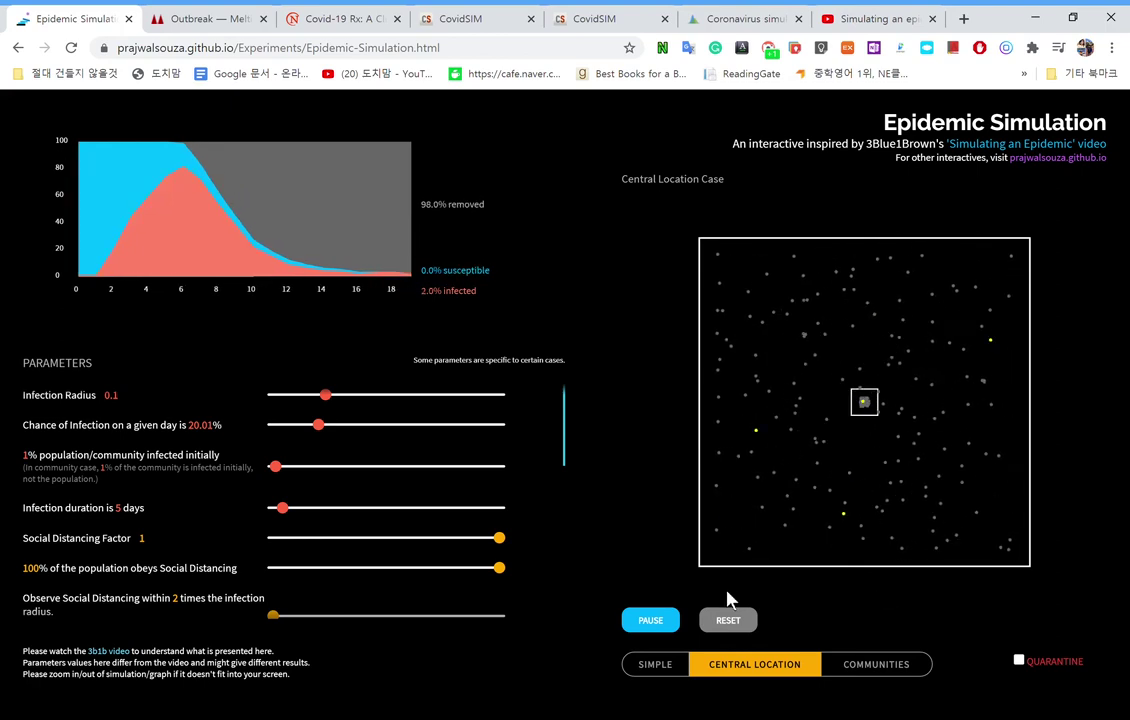
left_click(728, 621)
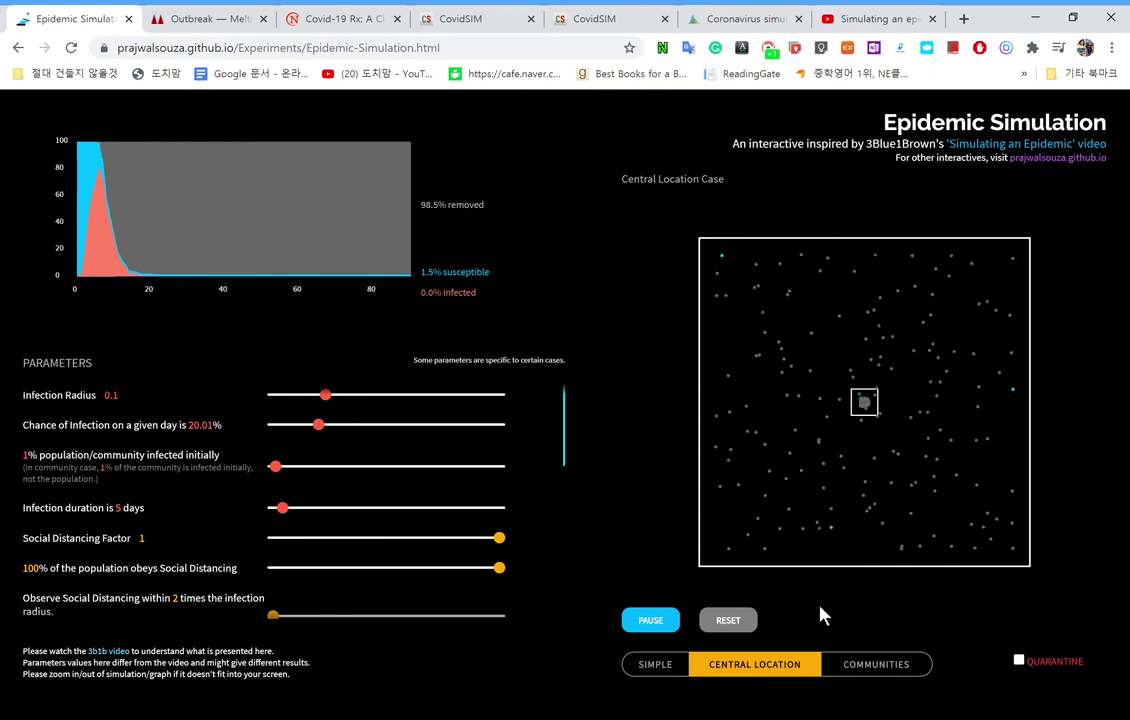
Step: Switch to the simple case, pause it, and set the Social Distancing Factor to 0
left_click(655, 664)
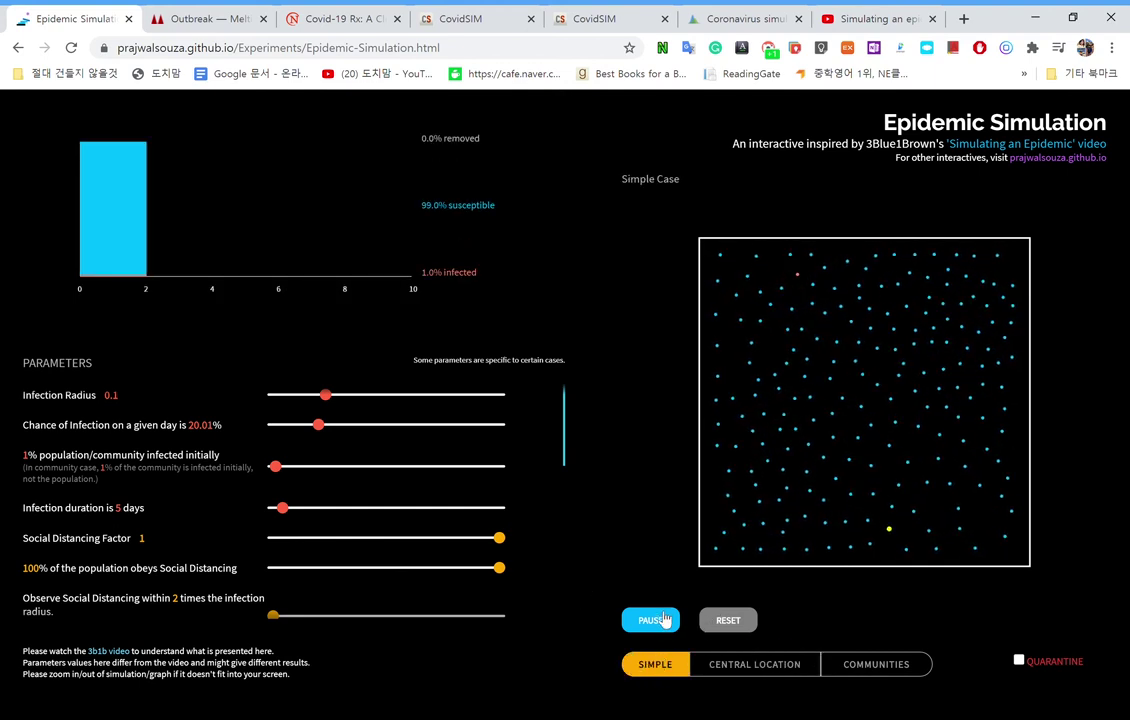
left_click(664, 620)
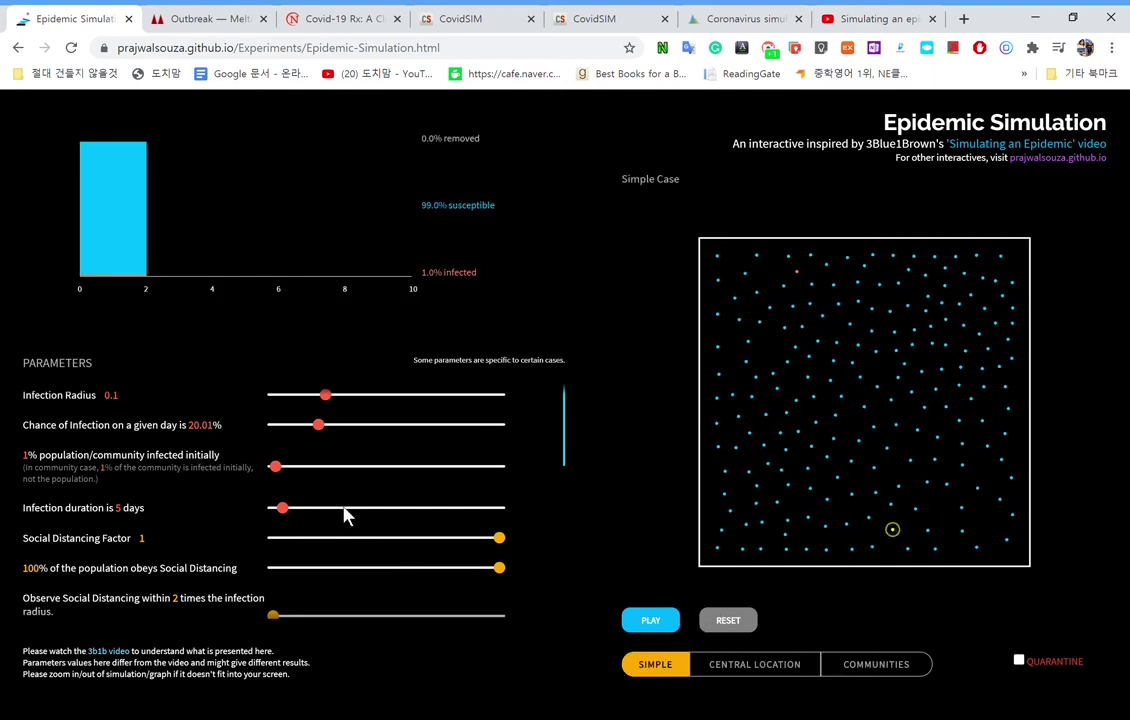
left_click_drag(365, 550, 147, 557)
Step: Switch to the communities case, set daily travel chance to 5.01%, and restart
left_click(845, 660)
scroll(441, 567, "down", 5)
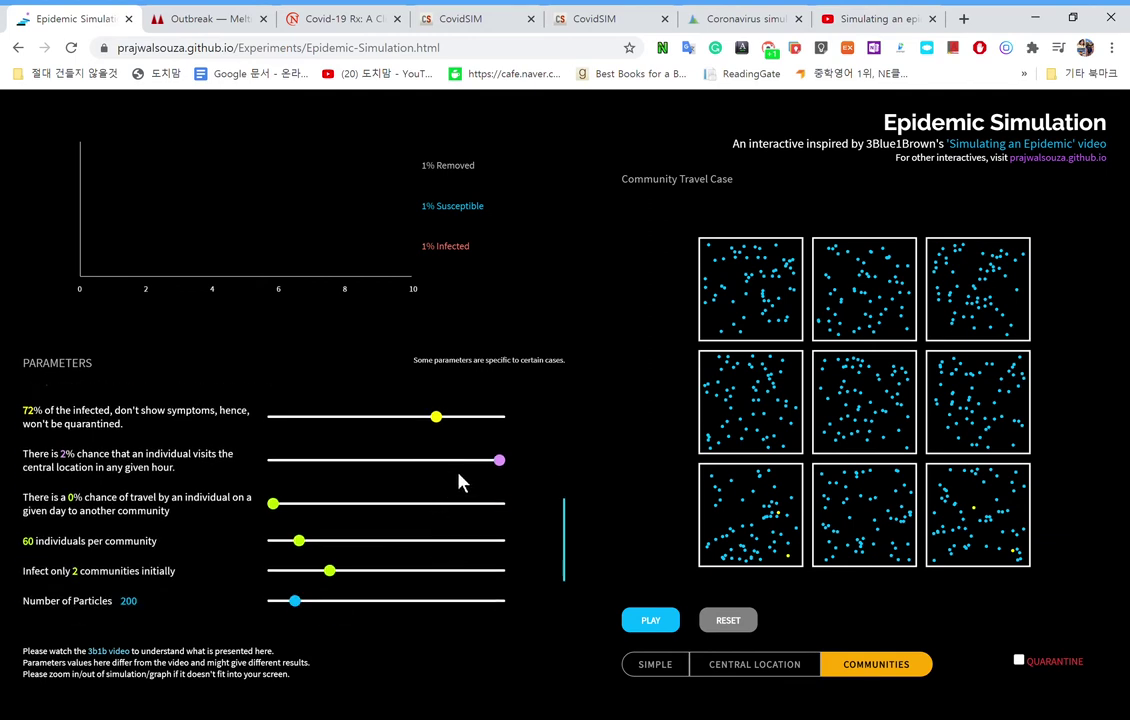
left_click(400, 506)
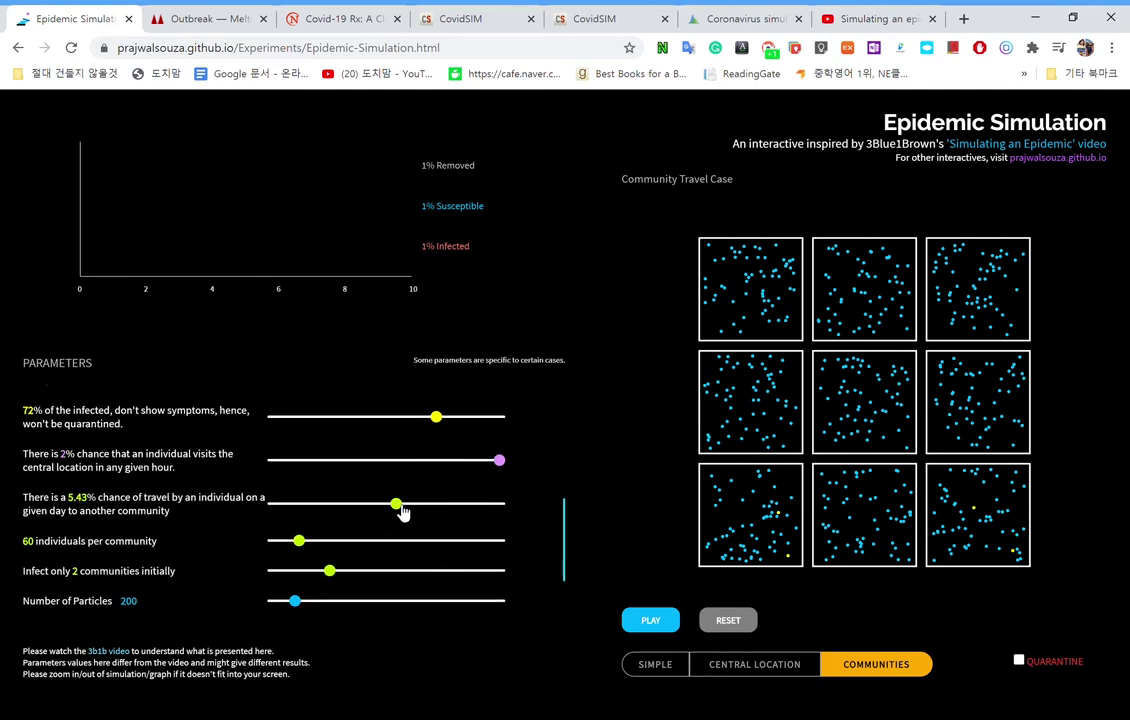
left_click_drag(397, 505, 702, 568)
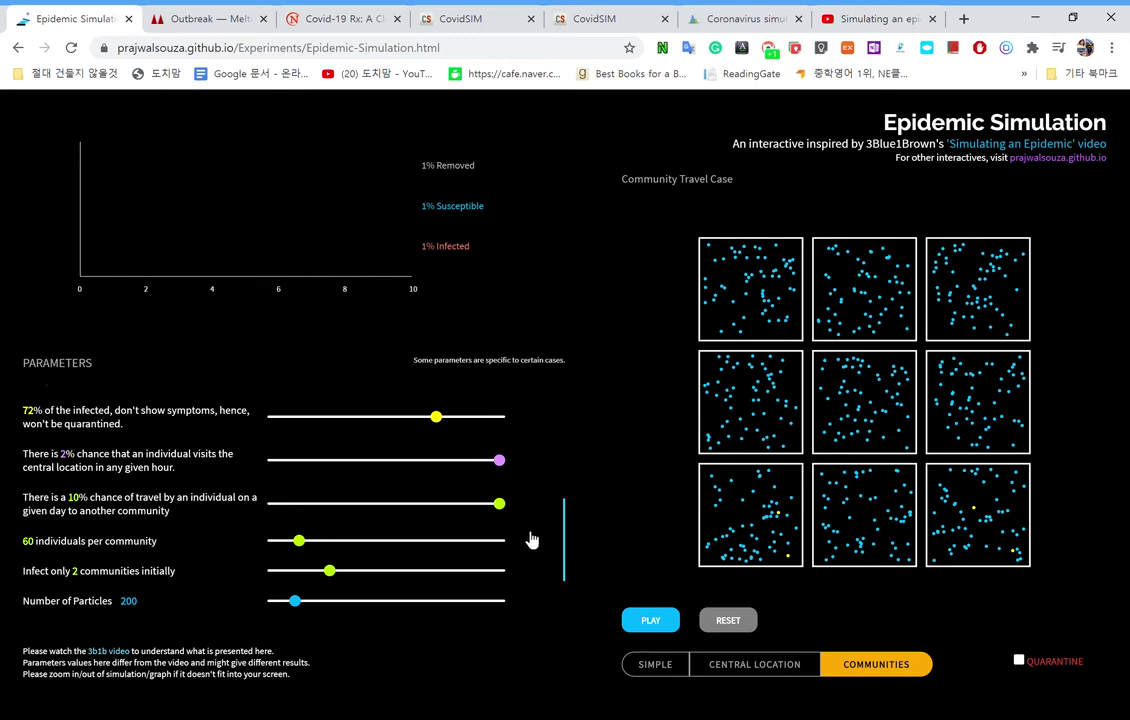
left_click_drag(532, 540, 379, 544)
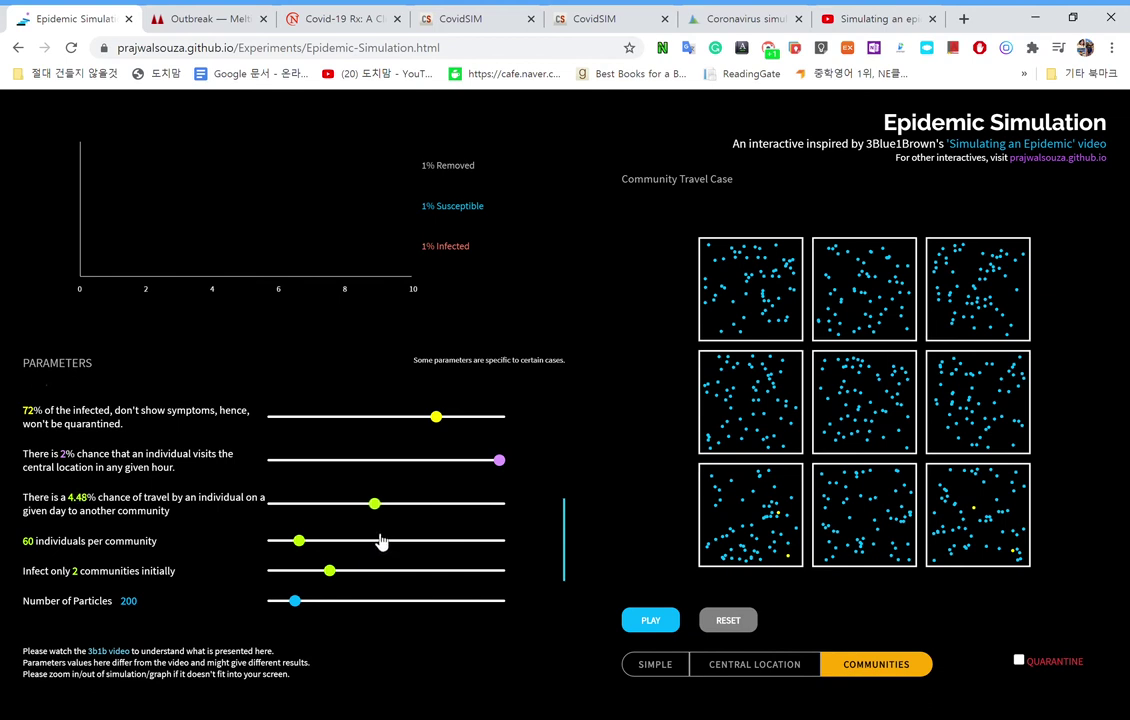
left_click_drag(381, 536, 398, 528)
left_click(716, 620)
Step: Play the community travel simulation, then bring up the YouTube 'Simulating an epidemic' video
left_click(681, 623)
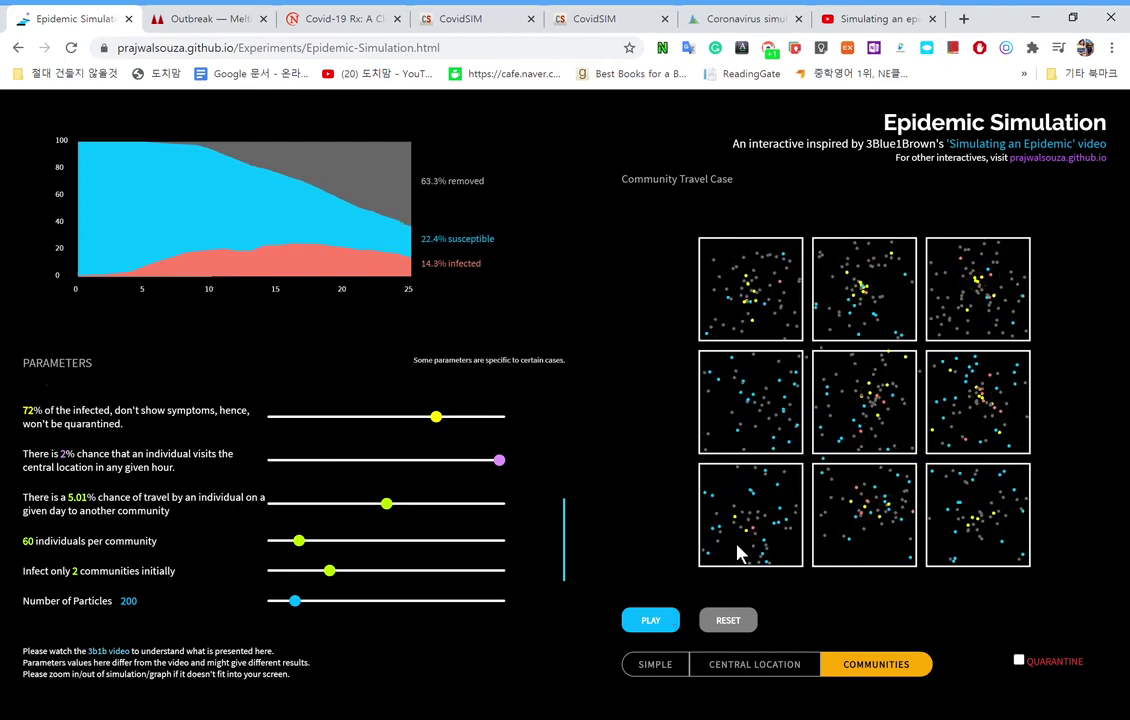
left_click(868, 18)
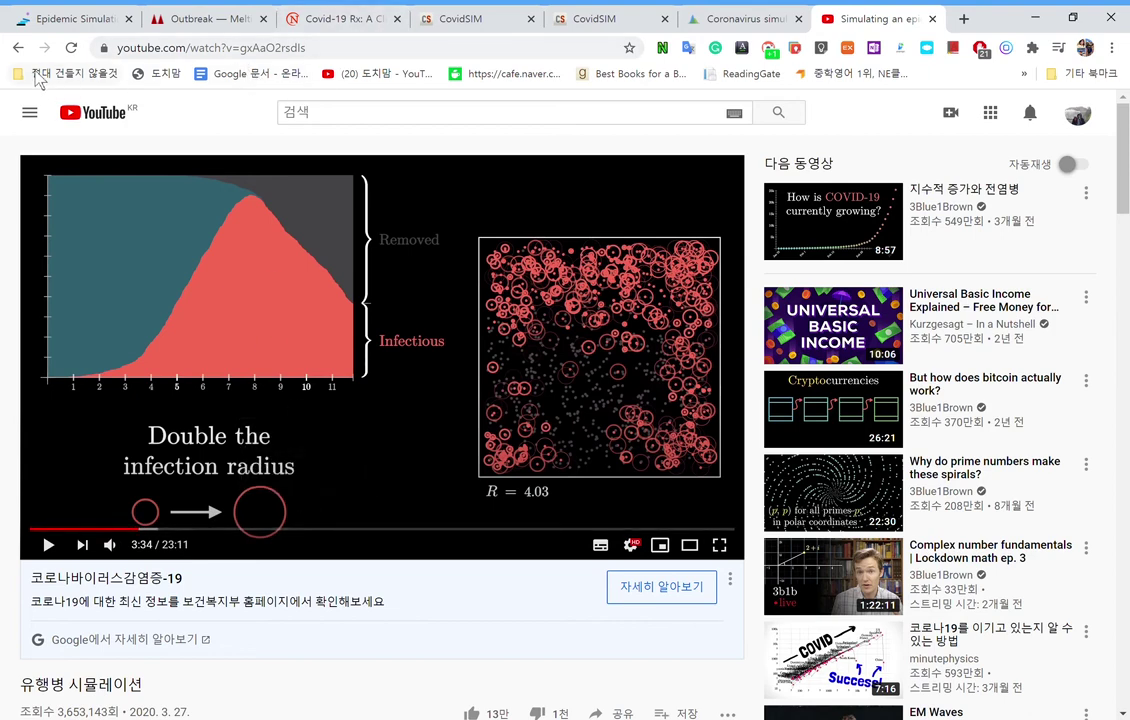
left_click(118, 22)
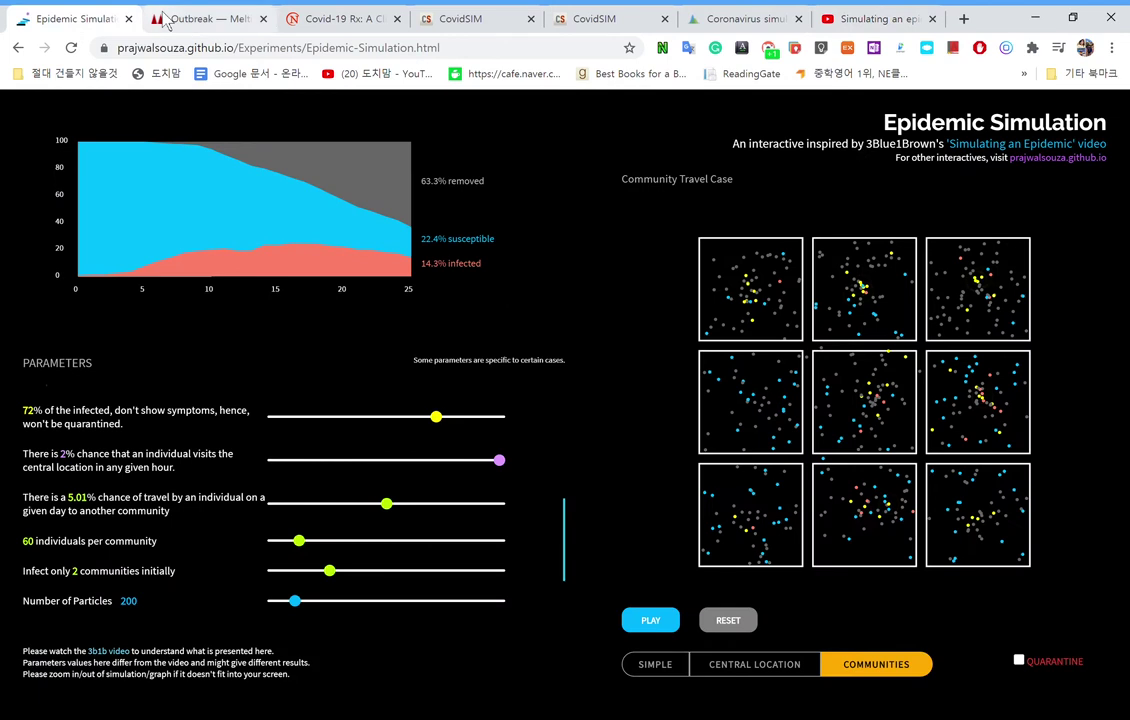
Step: Let the community travel run finish, then lower the daily travel chance to 0.3%
left_click(651, 622)
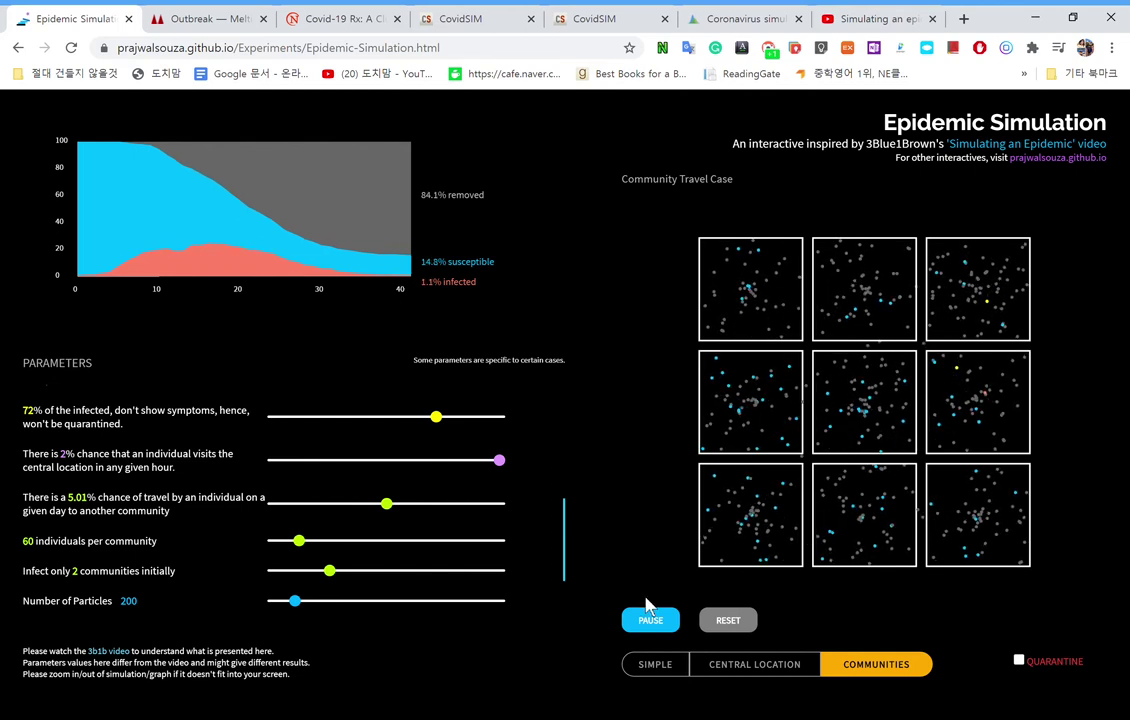
left_click(281, 504)
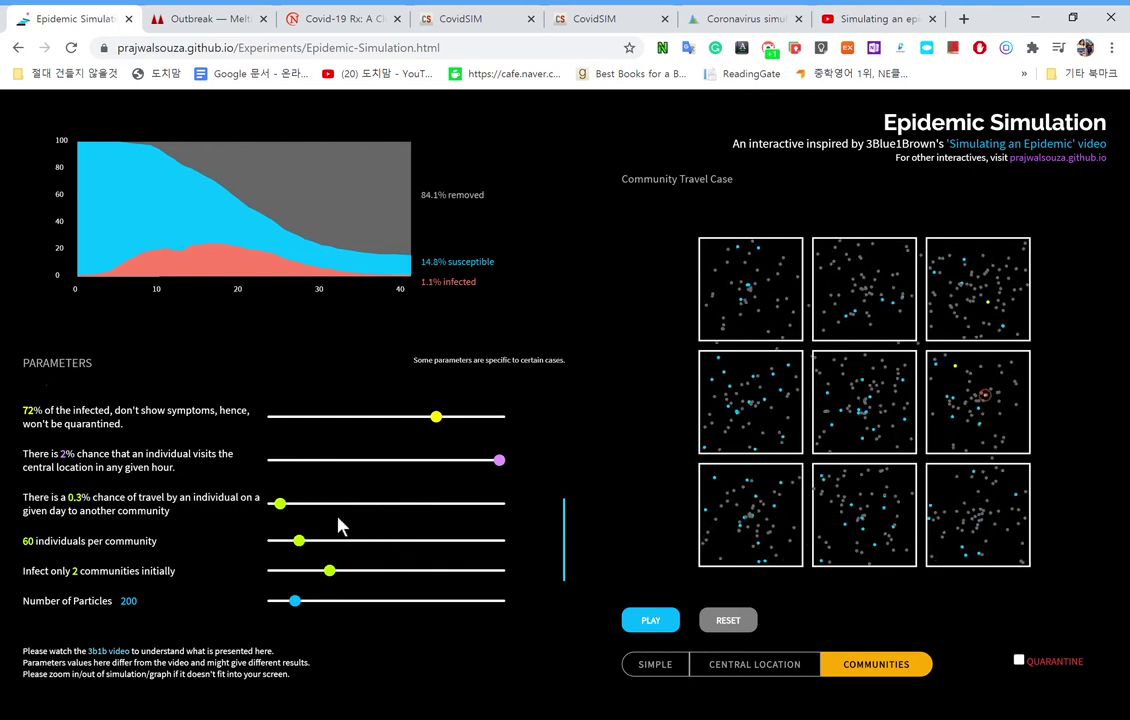
Step: Restart the communities run at 0.3% travel and shrink the infection radius to 0.1
left_click(738, 628)
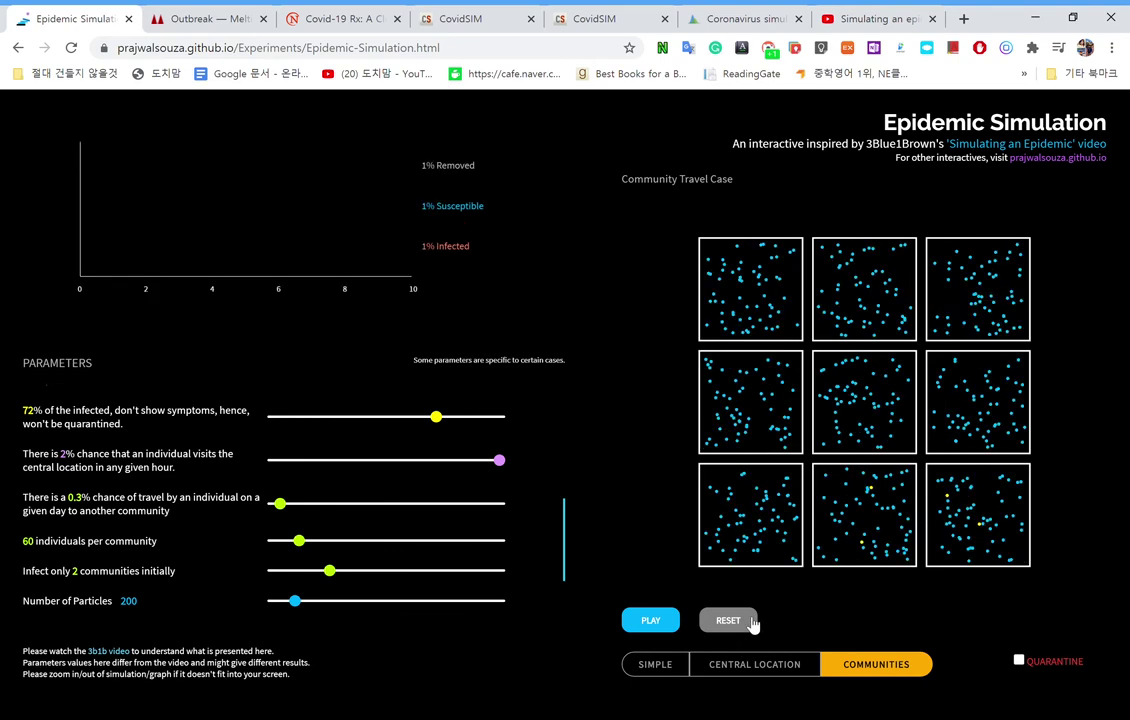
left_click(651, 622)
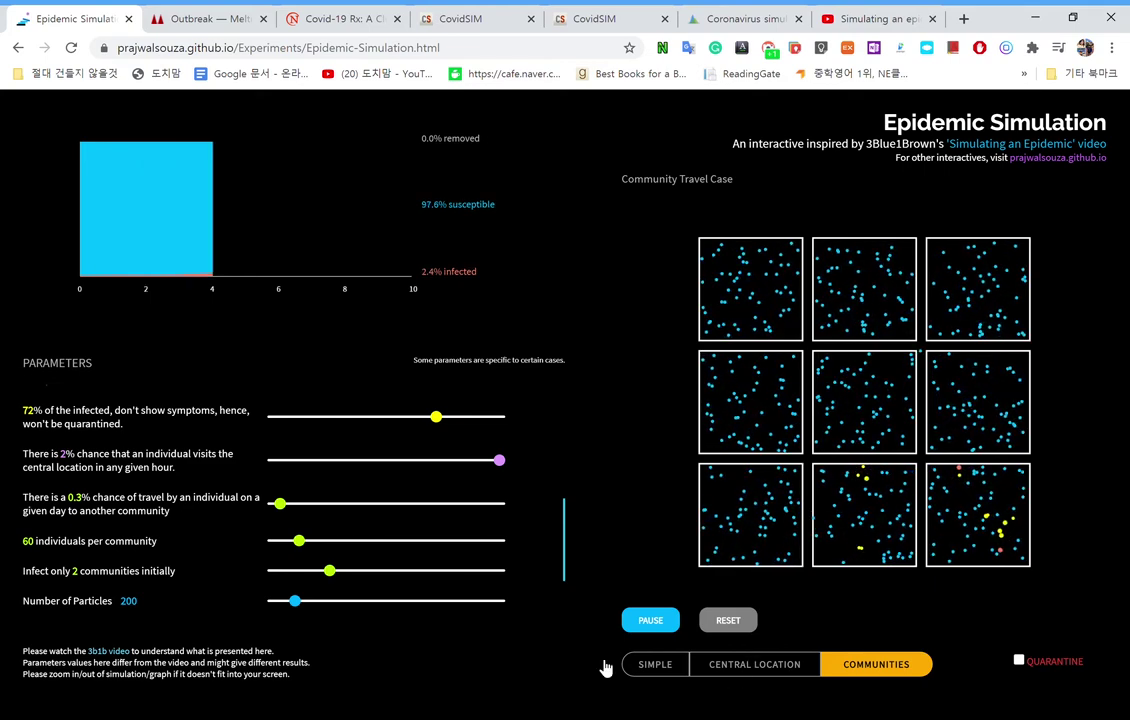
scroll(460, 600, "up", 5)
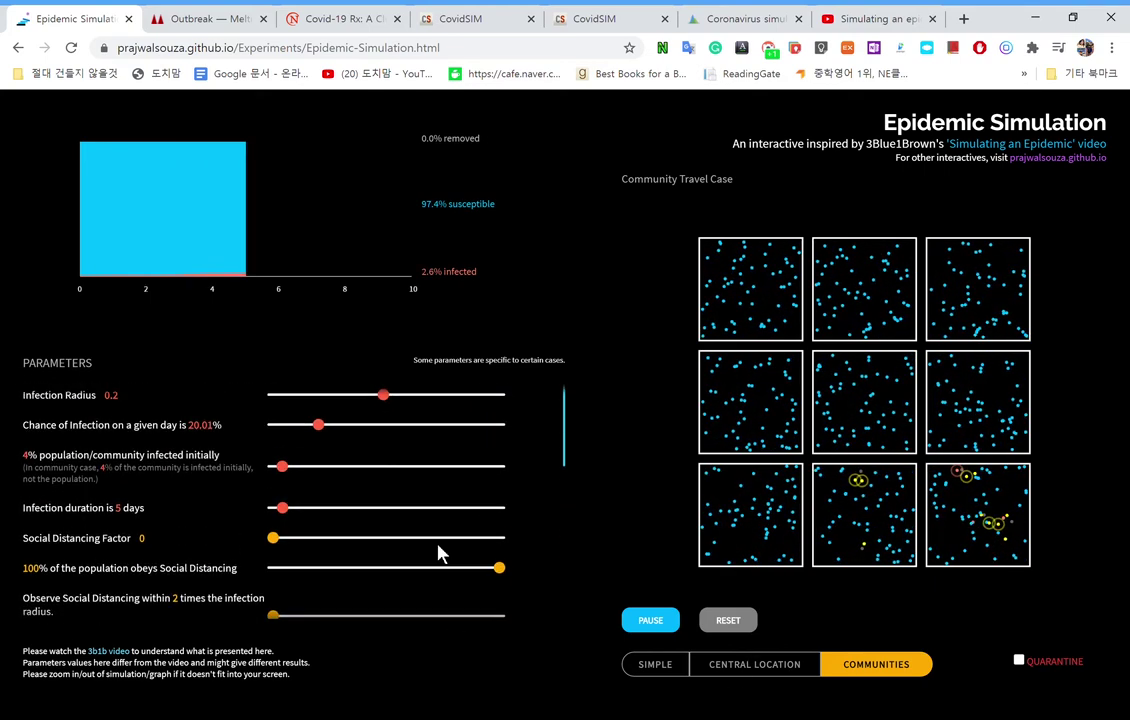
mouse_move(326, 396)
left_mouse_down()
mouse_move(337, 397)
mouse_move(328, 396)
left_mouse_up()
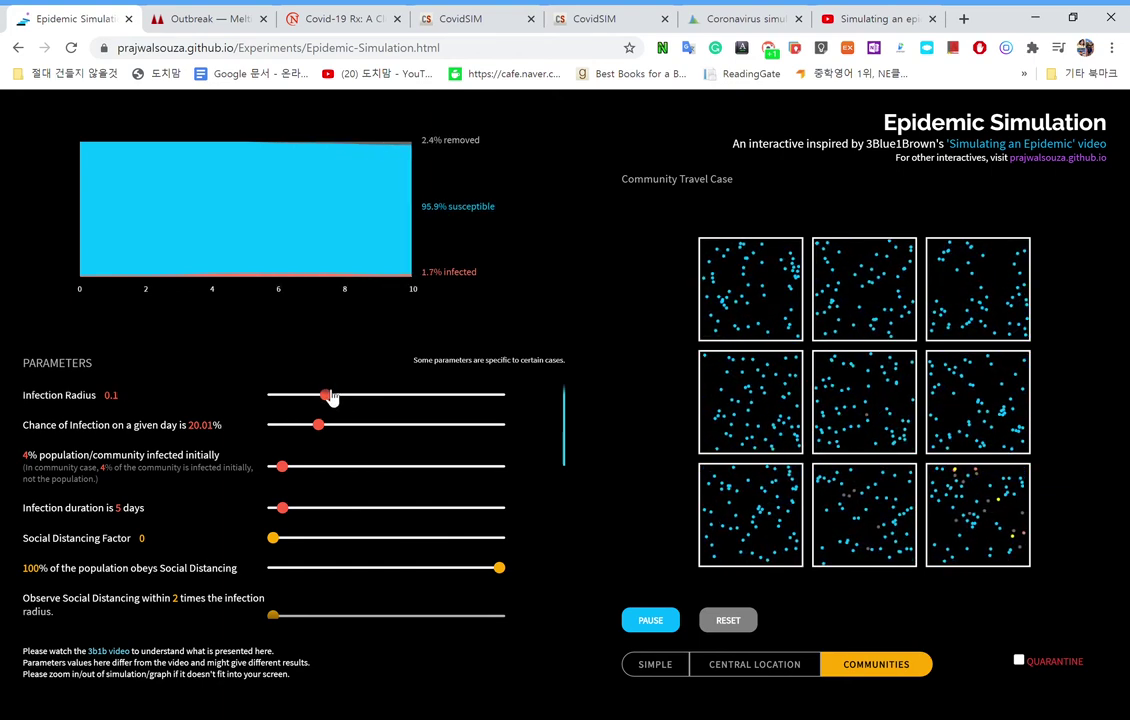
Step: Lower the asymptomatic-infected share from 72% to 0%, so every infected person shows symptoms
scroll(330, 450, "down", 3)
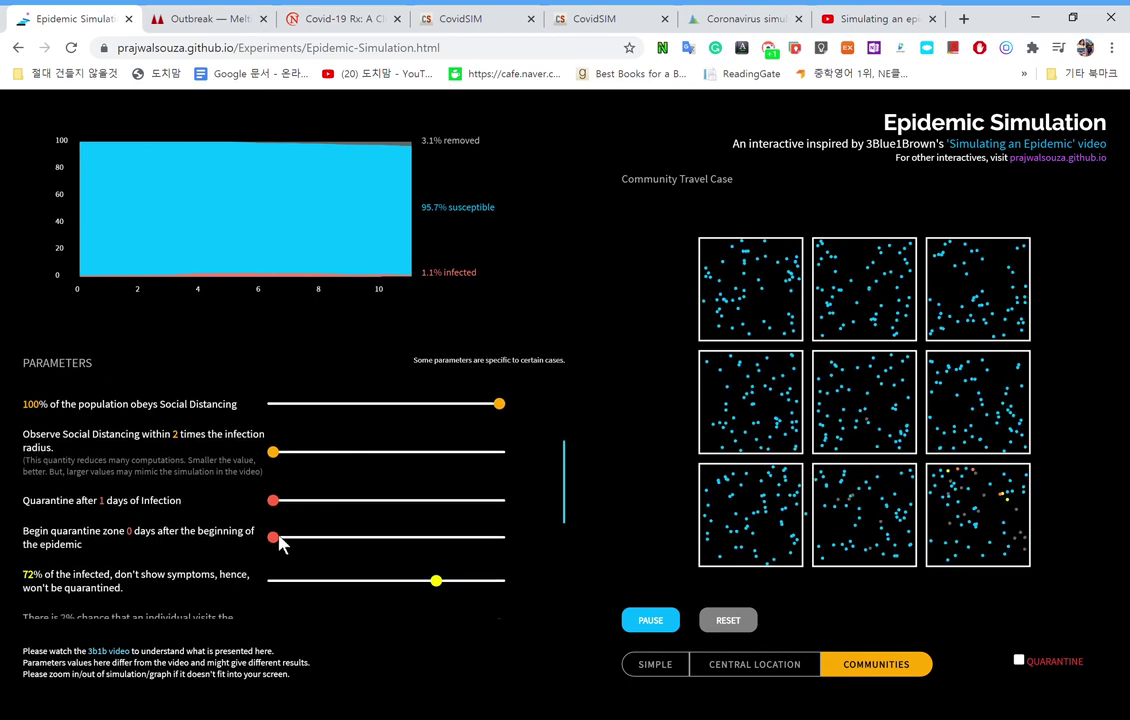
scroll(323, 537, "down", 2)
left_click_drag(325, 499, 180, 535)
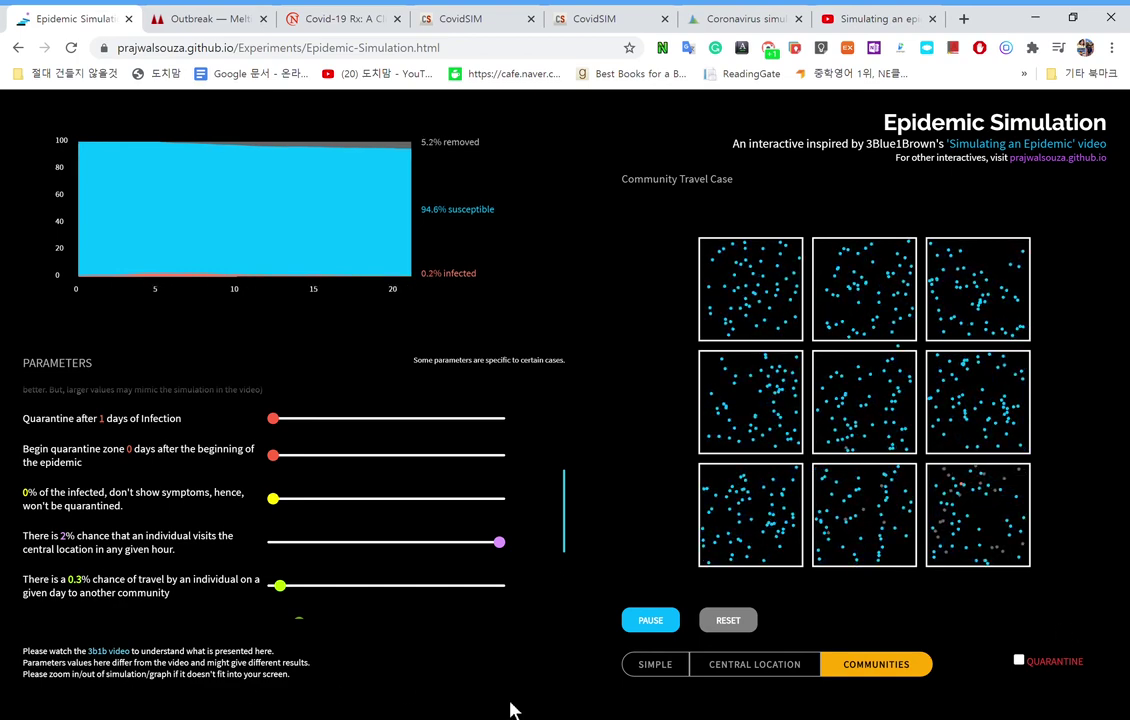
scroll(313, 535, "down", 1)
scroll(313, 535, "down", 1)
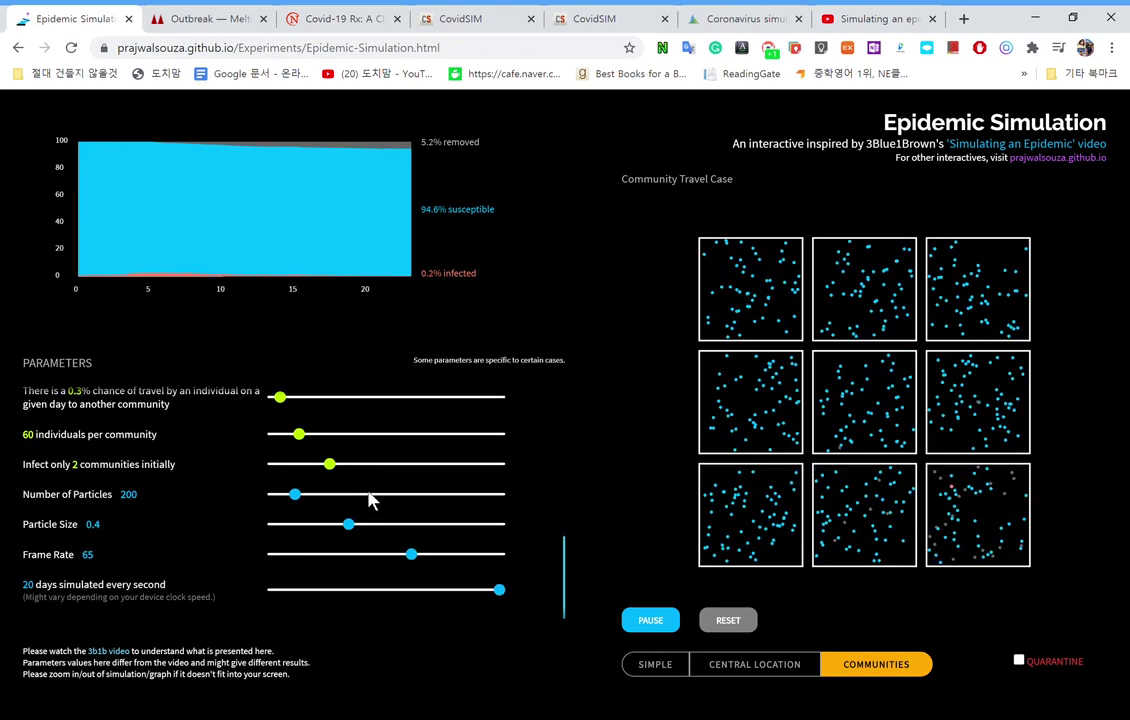
scroll(412, 518, "up", 1)
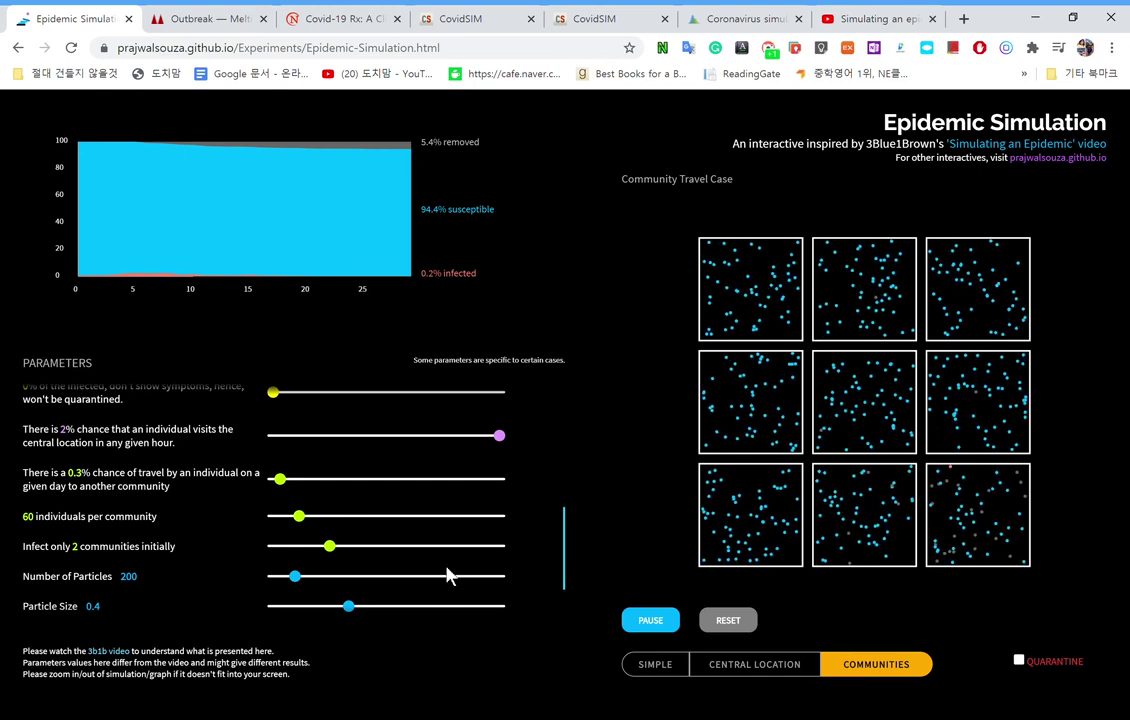
Step: Restart with 10% travel chance, then drop it to the minimum and settle at 0.34%
left_click_drag(367, 480, 540, 540)
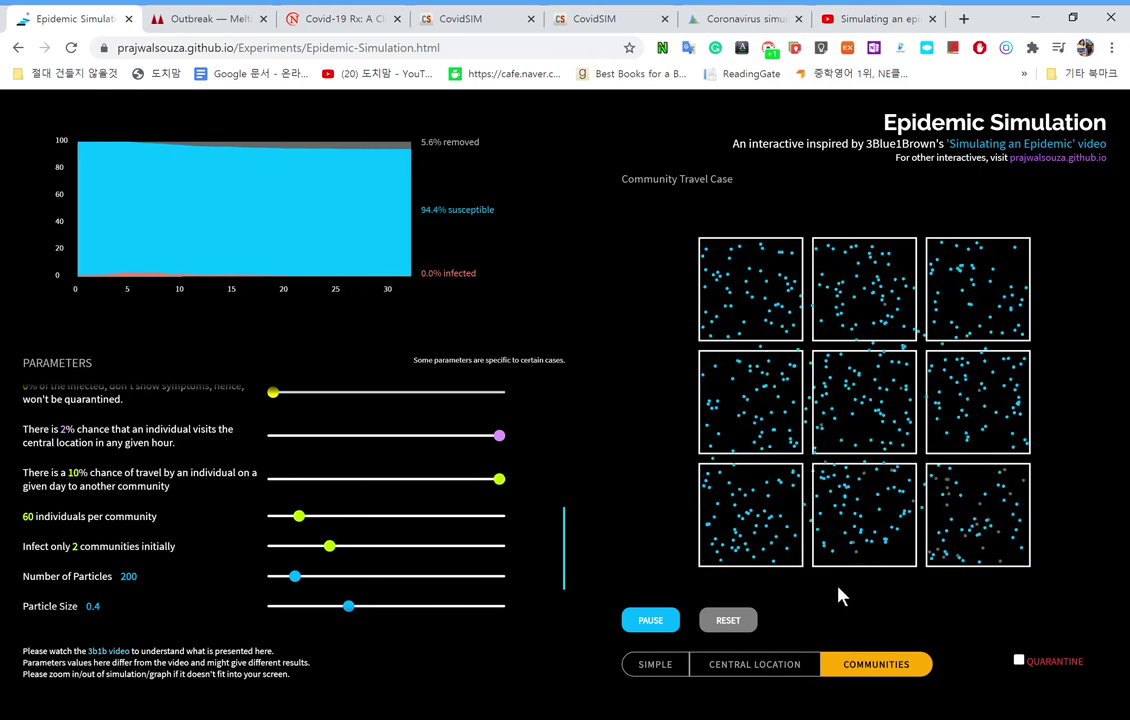
left_click(725, 620)
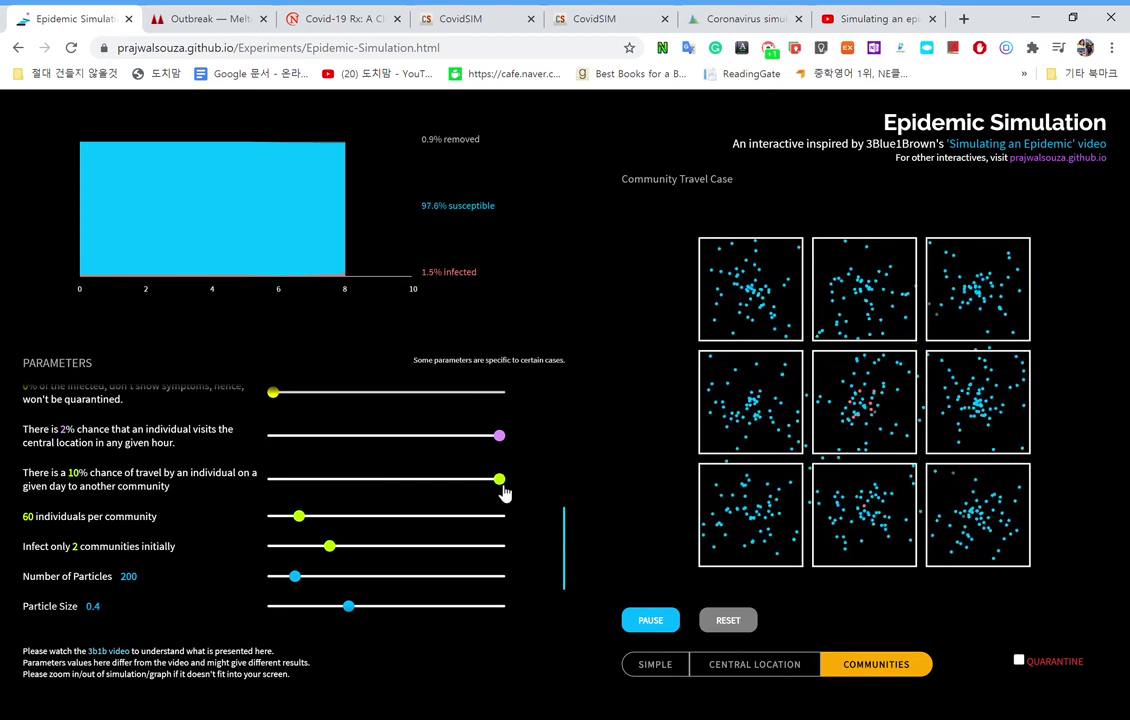
left_click(280, 480)
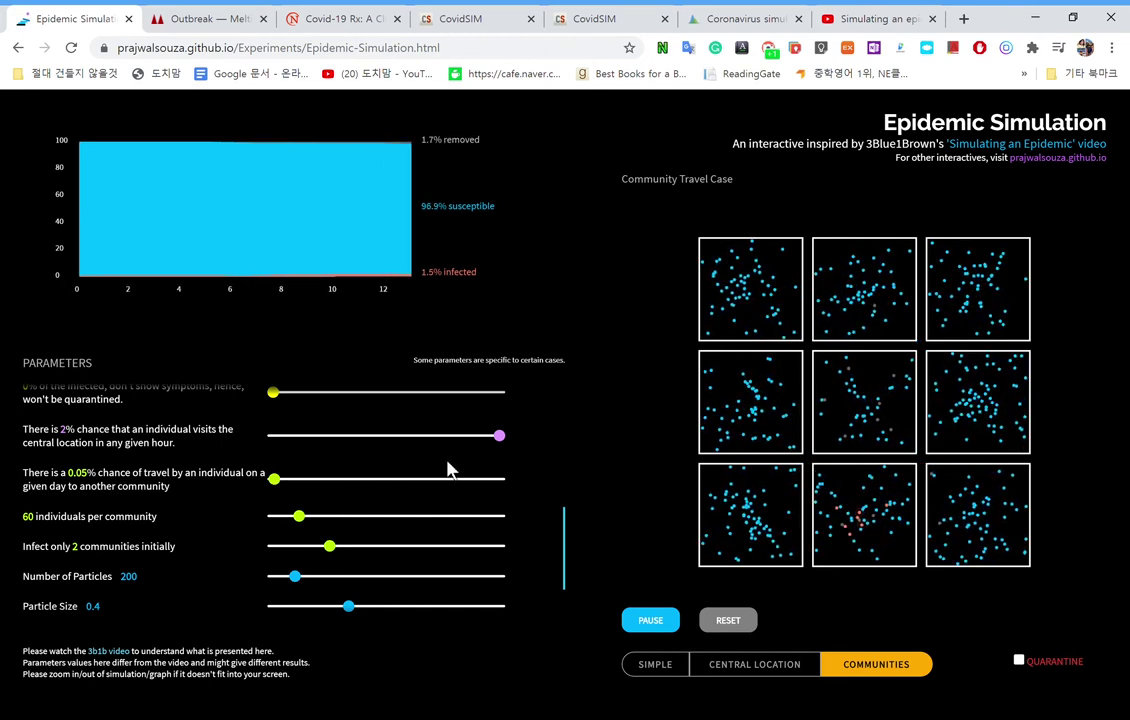
left_click(284, 480)
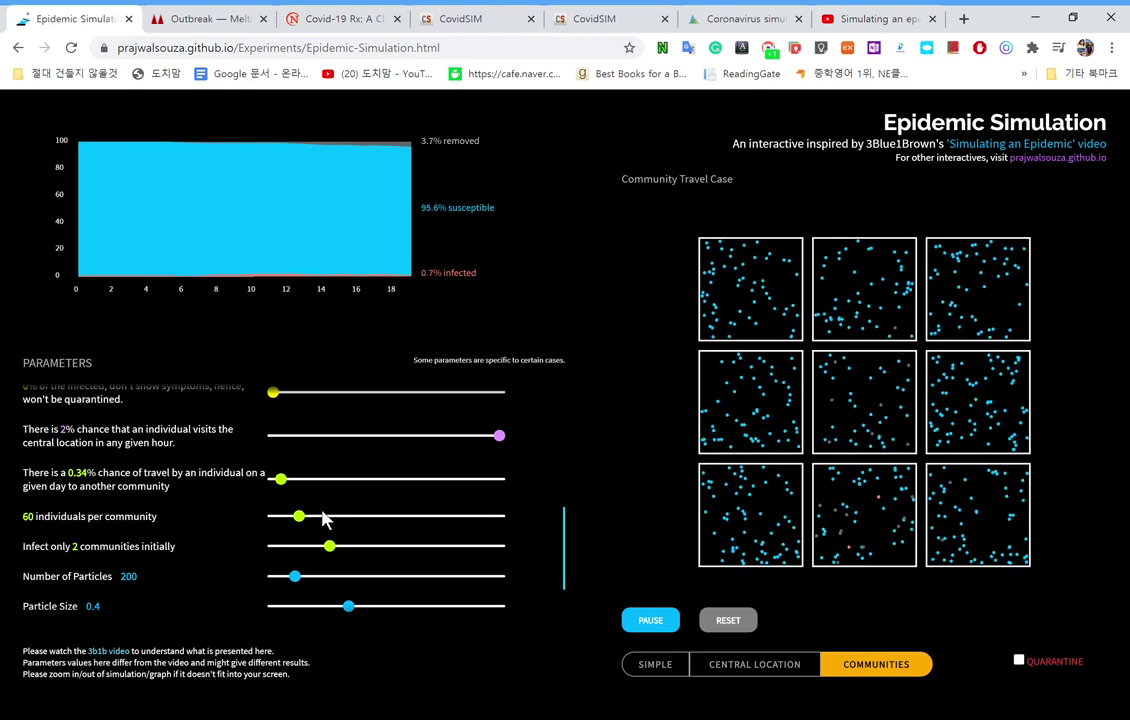
scroll(328, 565, "down", 2)
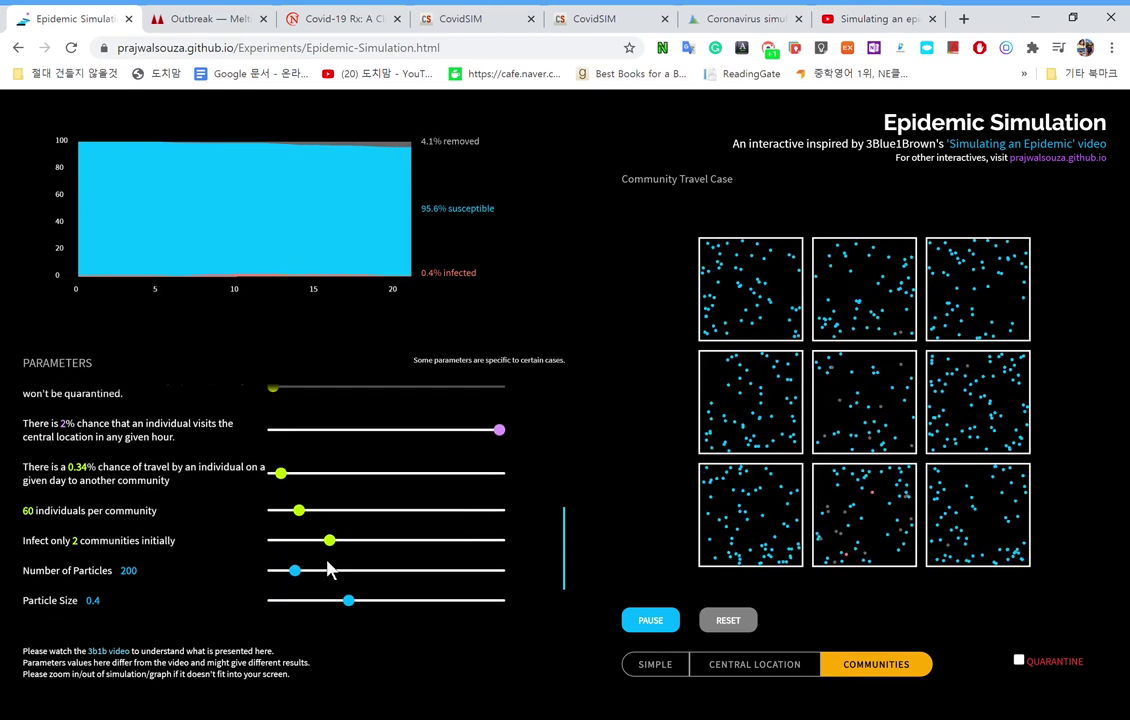
scroll(370, 590, "up", 1)
scroll(405, 597, "up", 1)
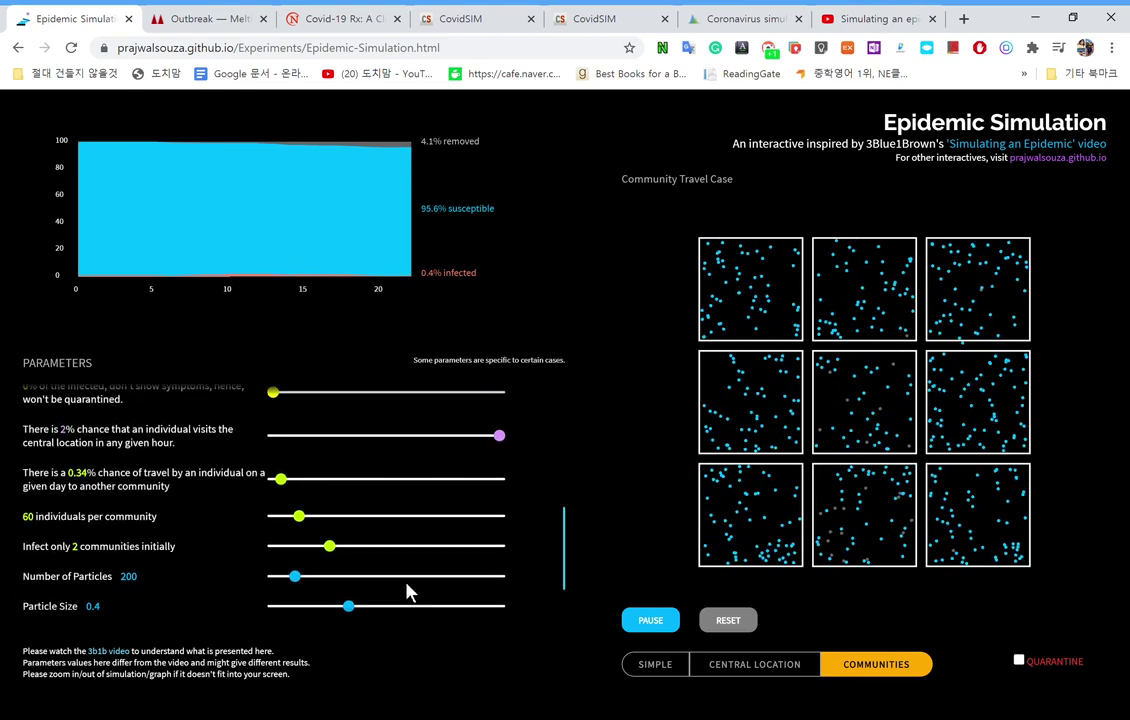
Step: Switch to the simple case, turn on quarantine, and select the central location case
left_click(673, 668)
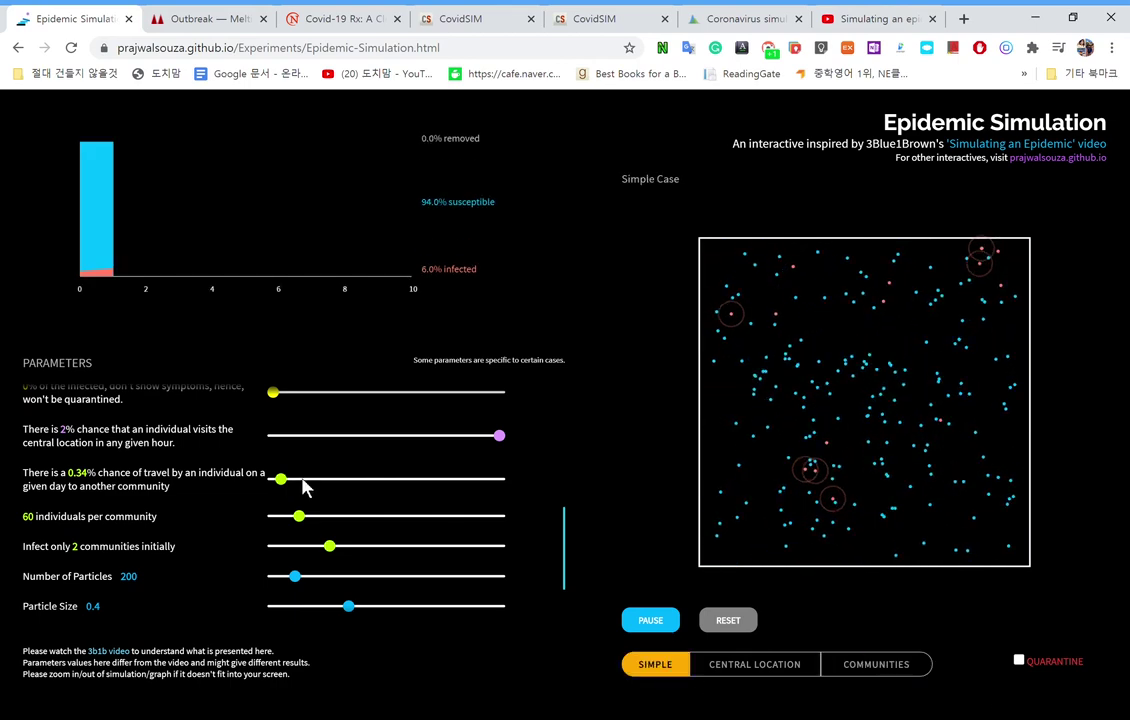
scroll(305, 487, "up", 10)
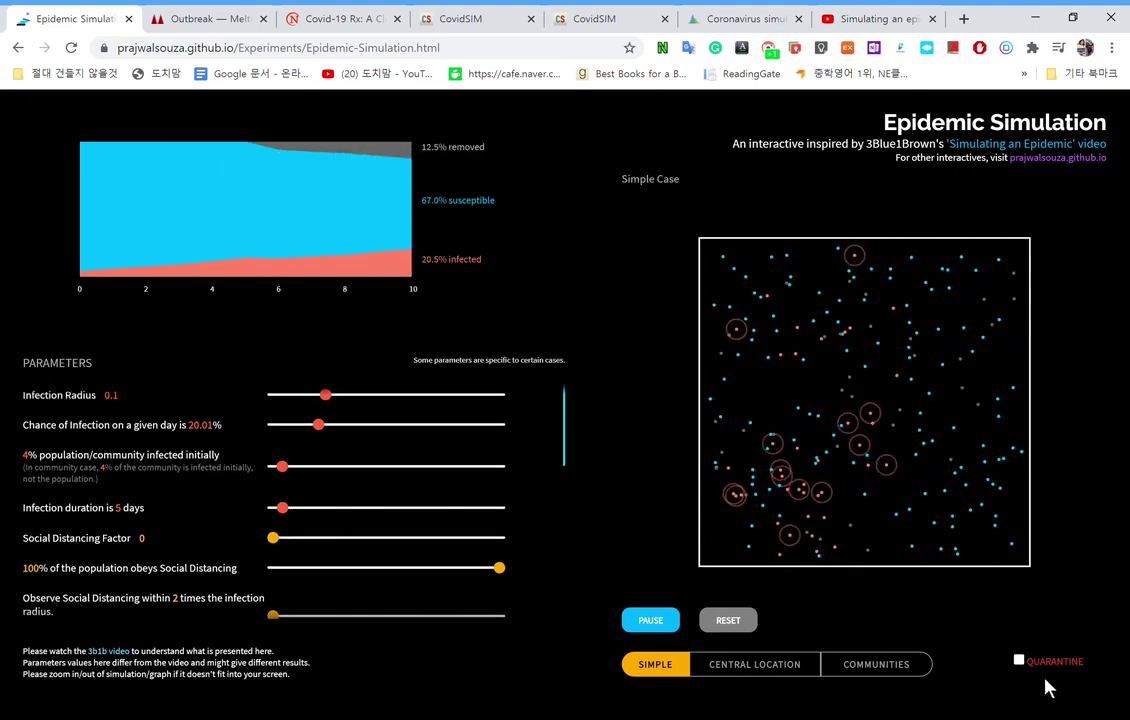
left_click(1019, 660)
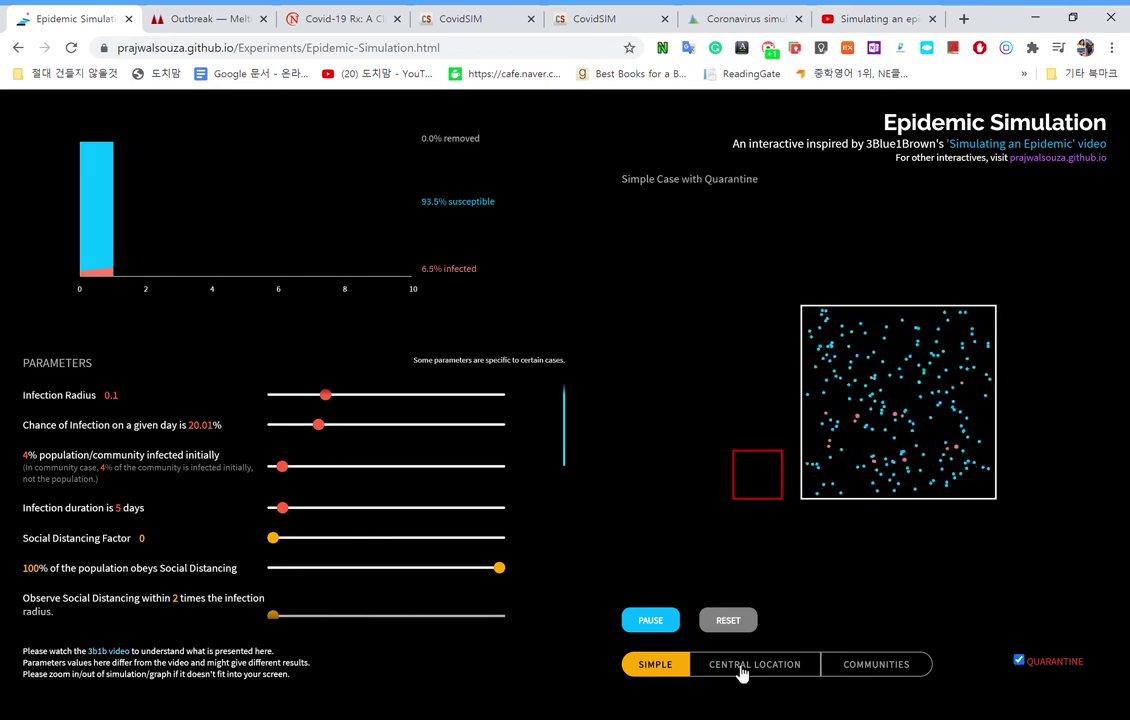
left_click(741, 666)
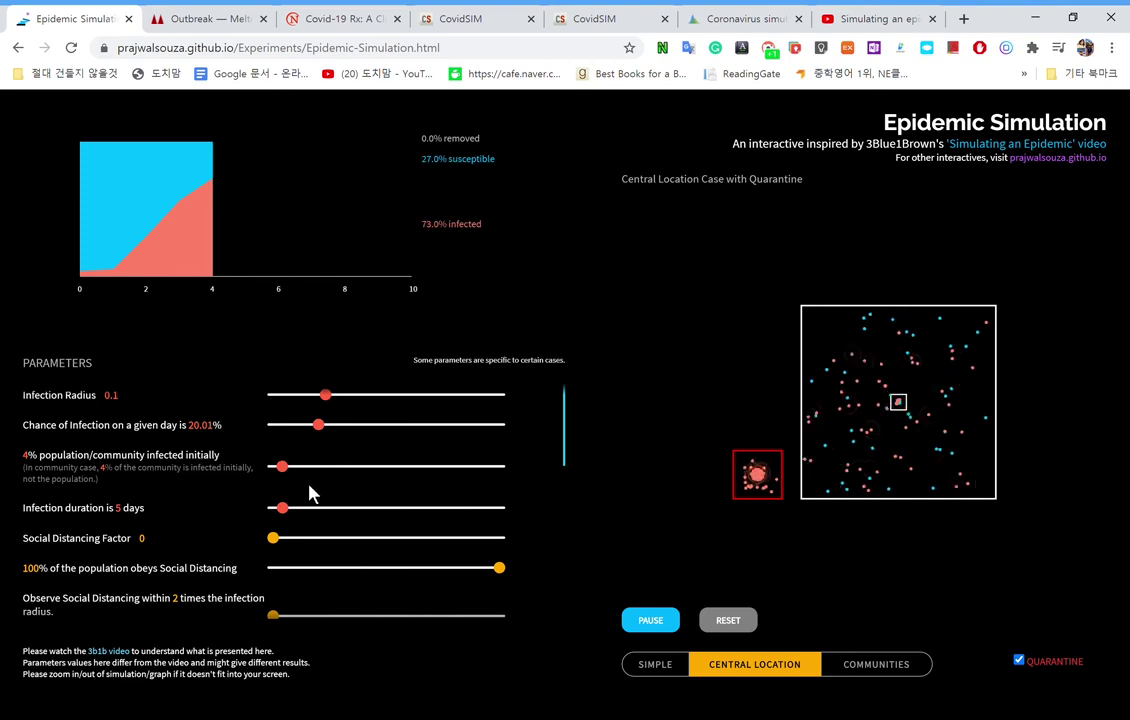
Step: Set initially infected to 0.5% and Social Distancing Factor to 0.5 on a reset run
left_click_drag(282, 468, 281, 473)
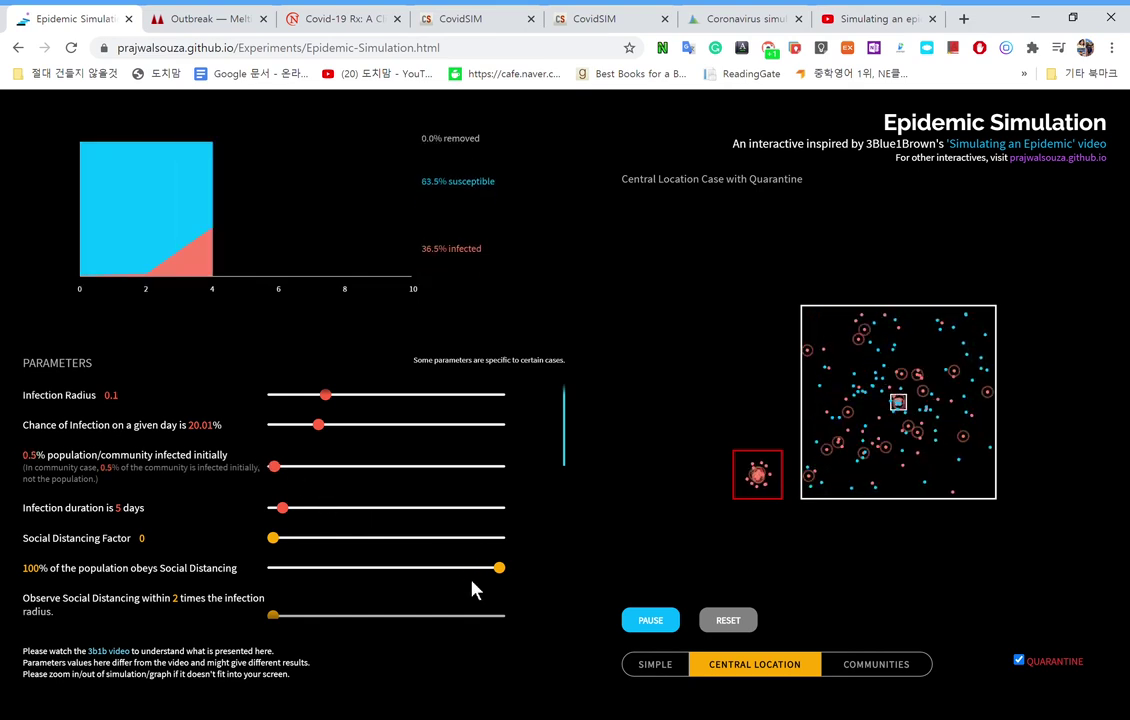
left_click(719, 632)
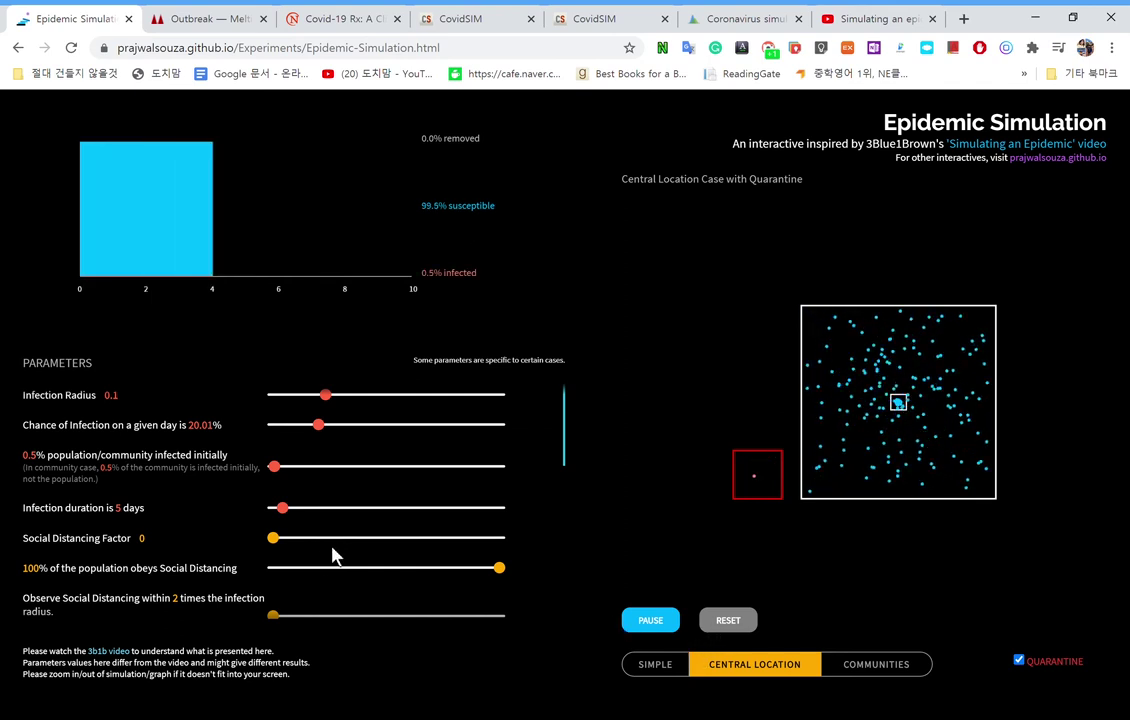
left_click_drag(333, 540, 391, 543)
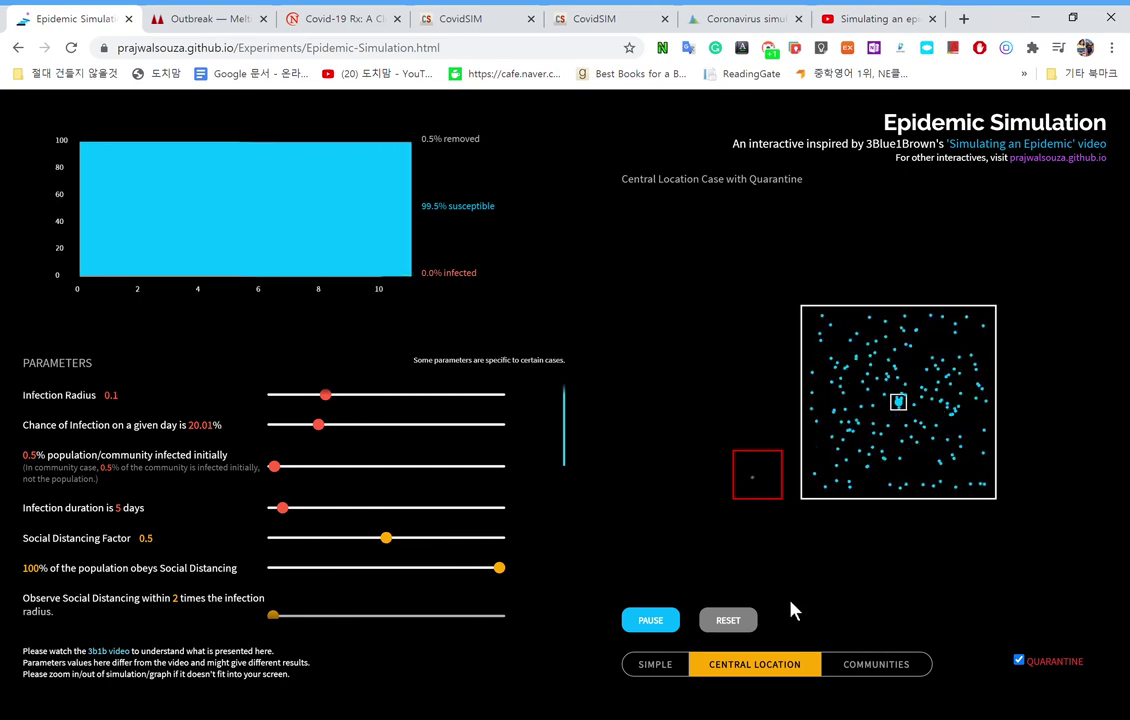
scroll(432, 573, "down", 2)
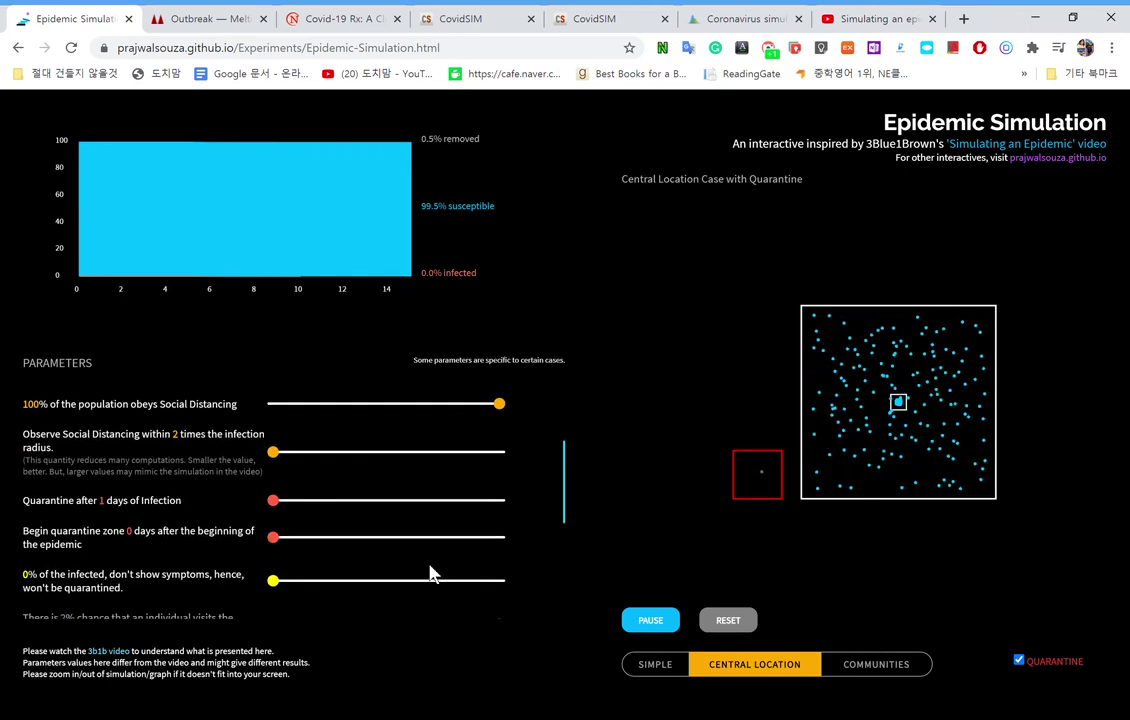
scroll(432, 573, "down", 2)
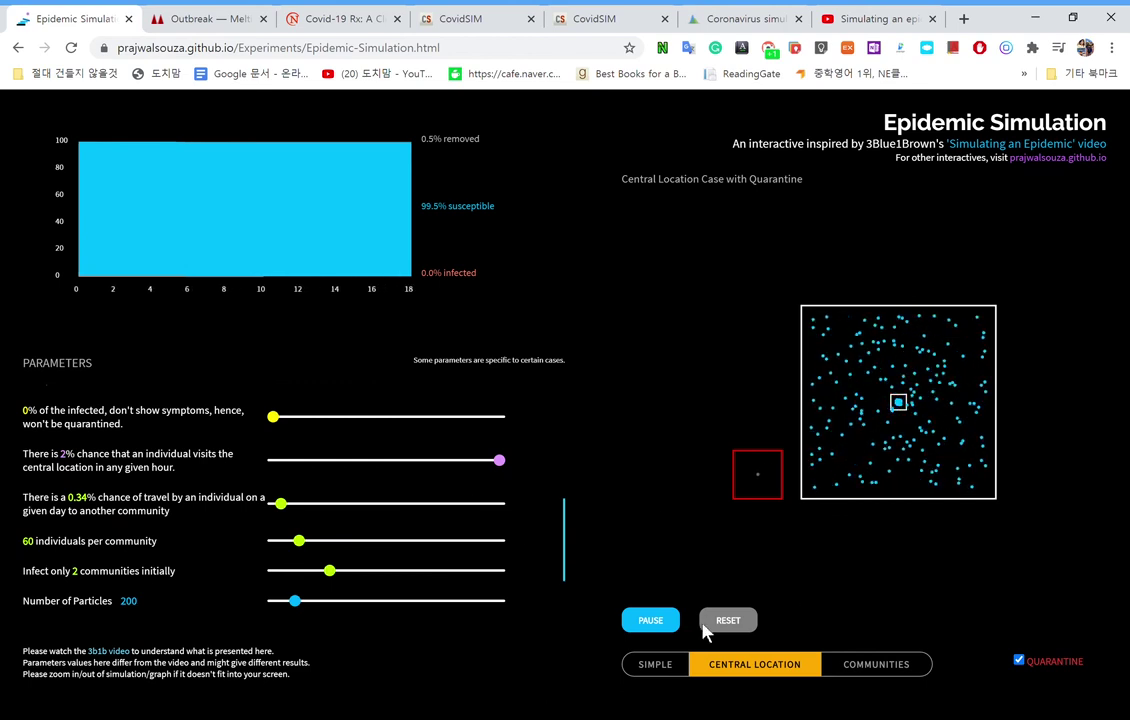
left_click(652, 621)
Step: Reset the quarantined central location run to day 0 and play it through
left_click(729, 621)
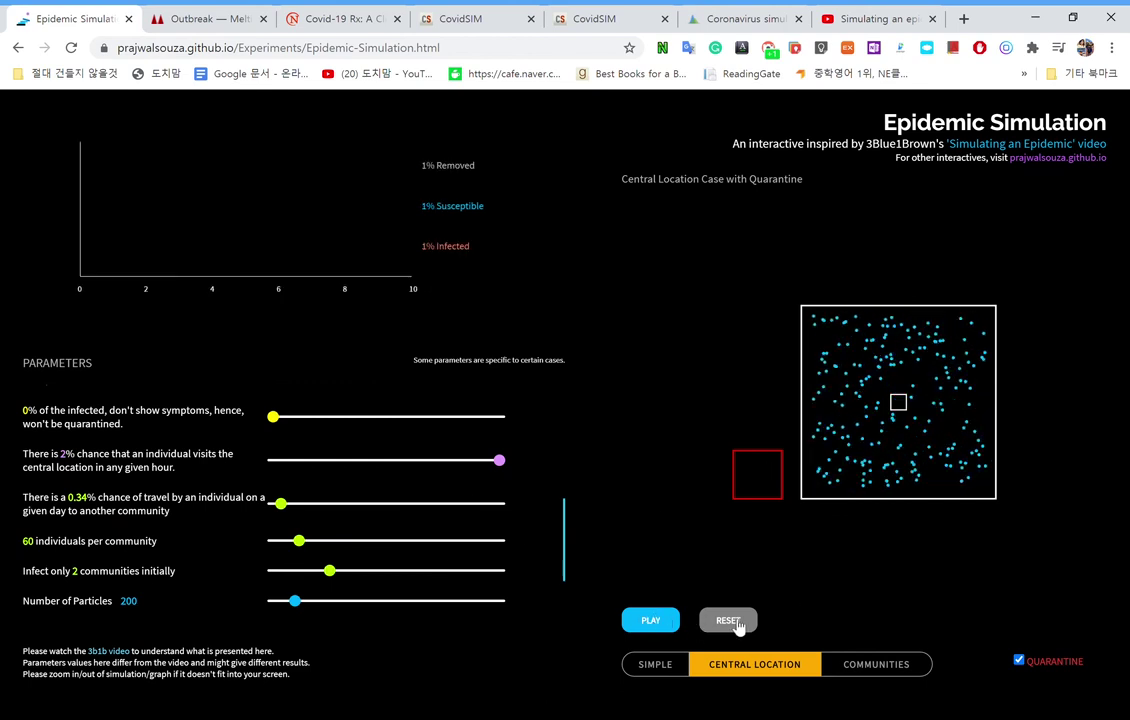
left_click(651, 621)
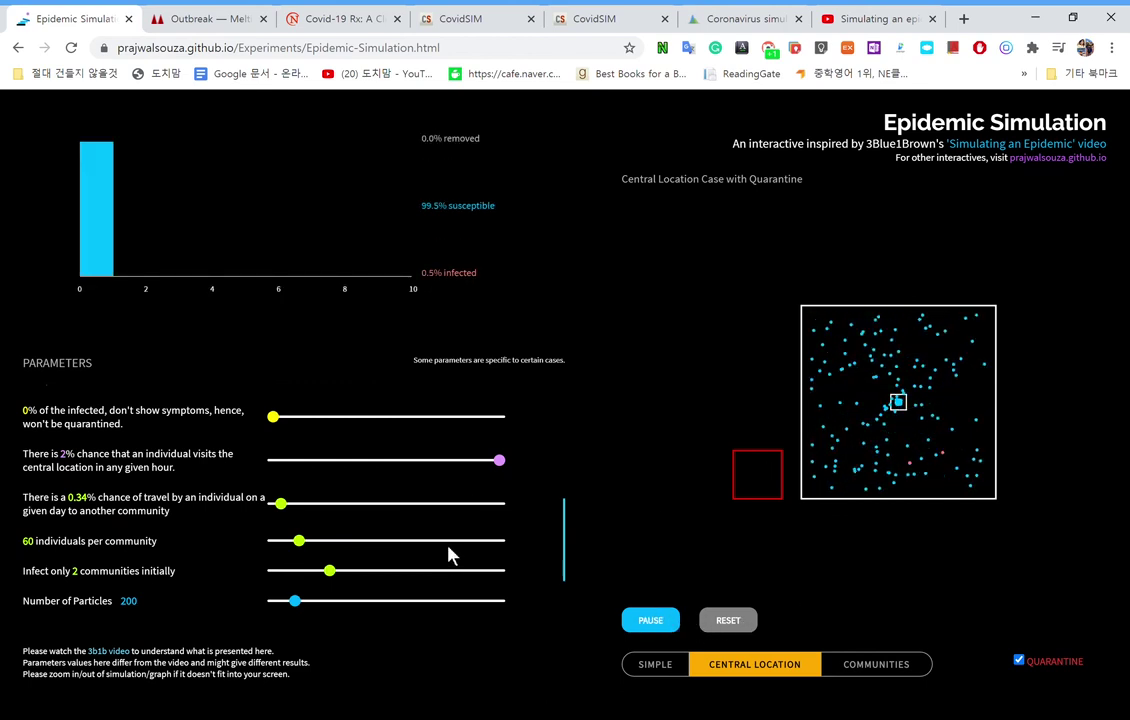
scroll(451, 553, "up", 1)
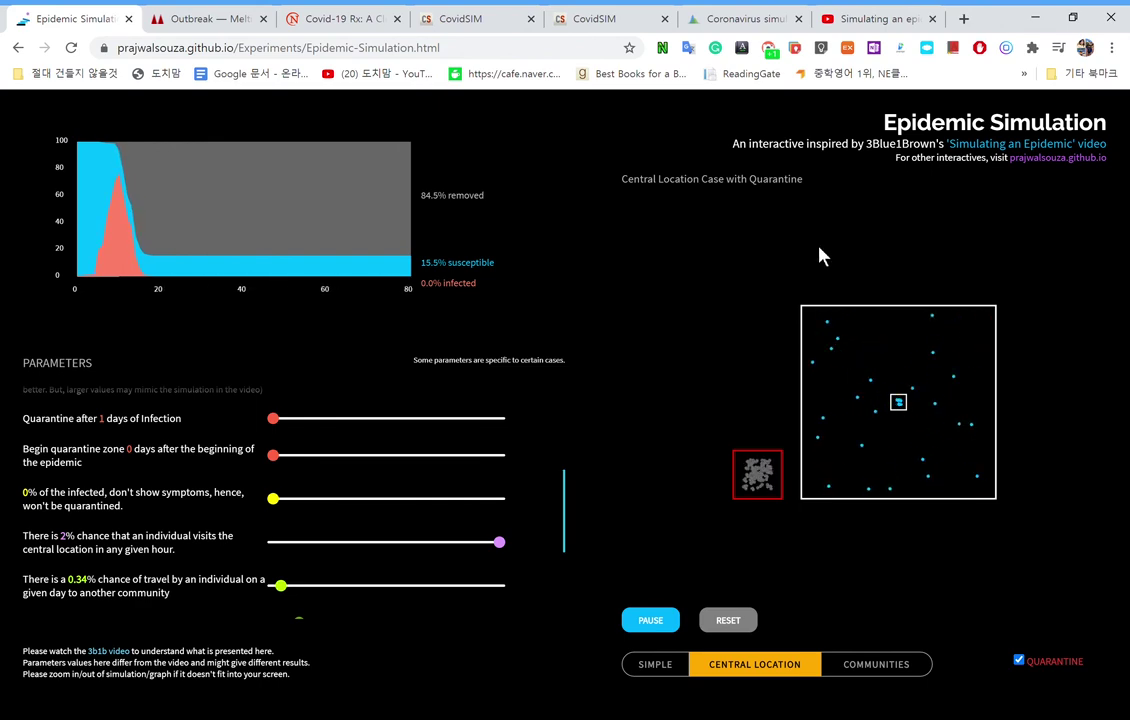
Step: Visit the CovidSIM and Outbreak tabs, ending on the corona-land.org simulator
left_click(474, 20)
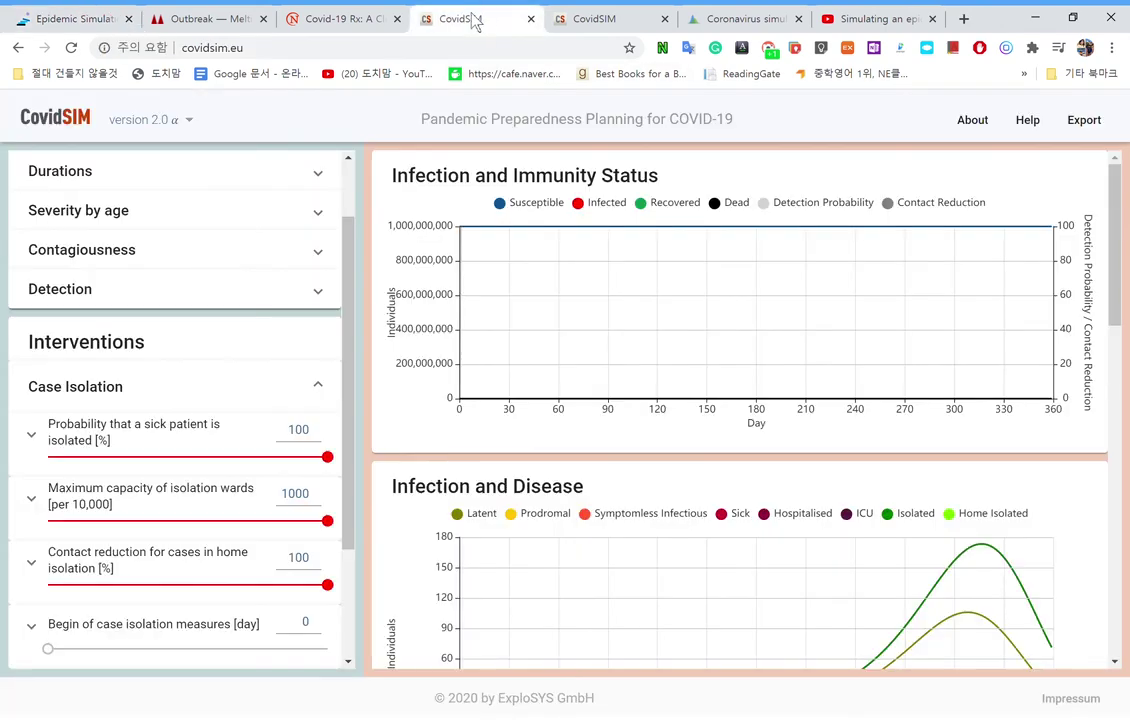
left_click(174, 19)
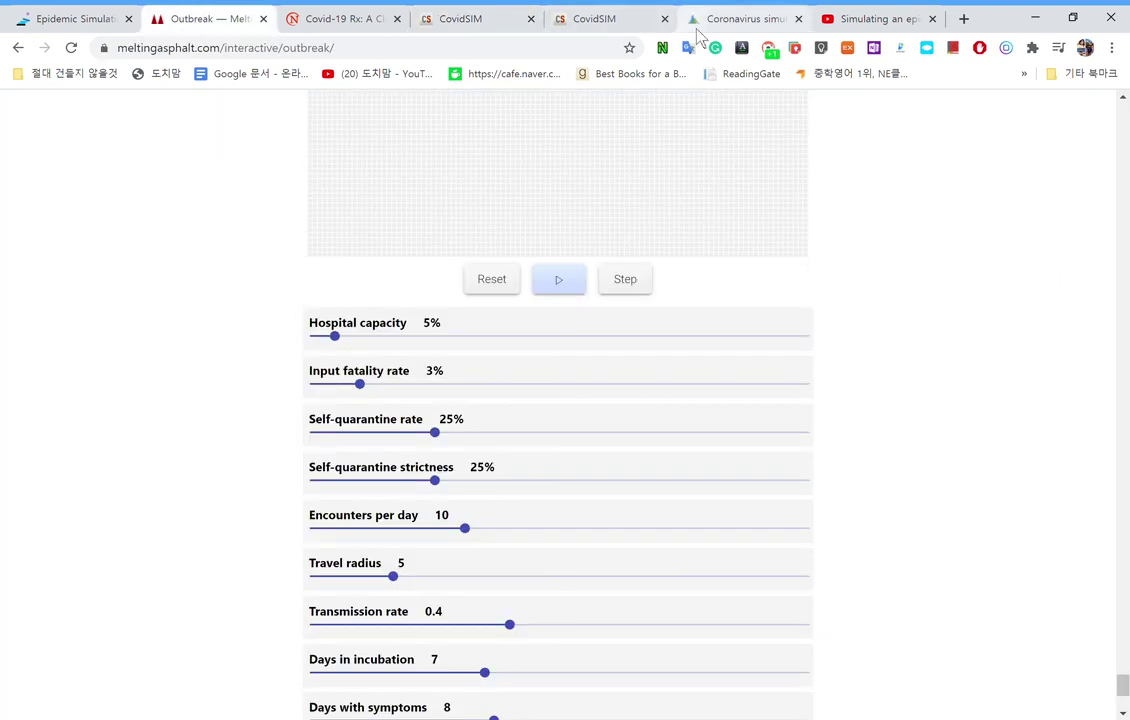
left_click(722, 20)
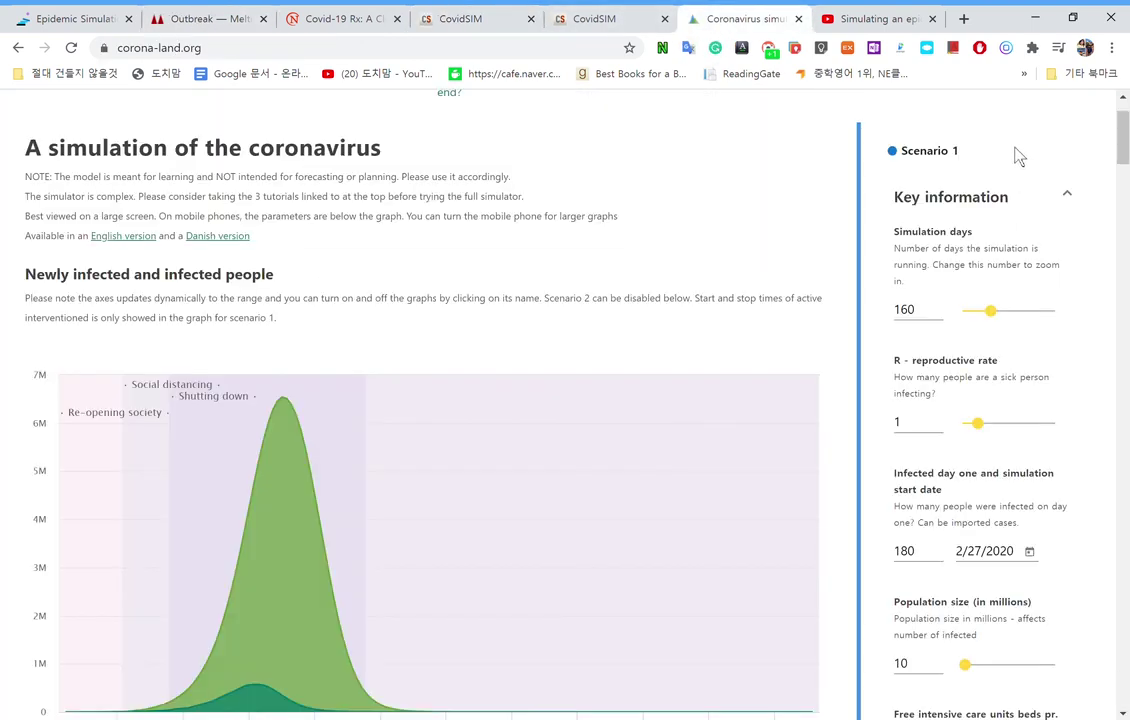